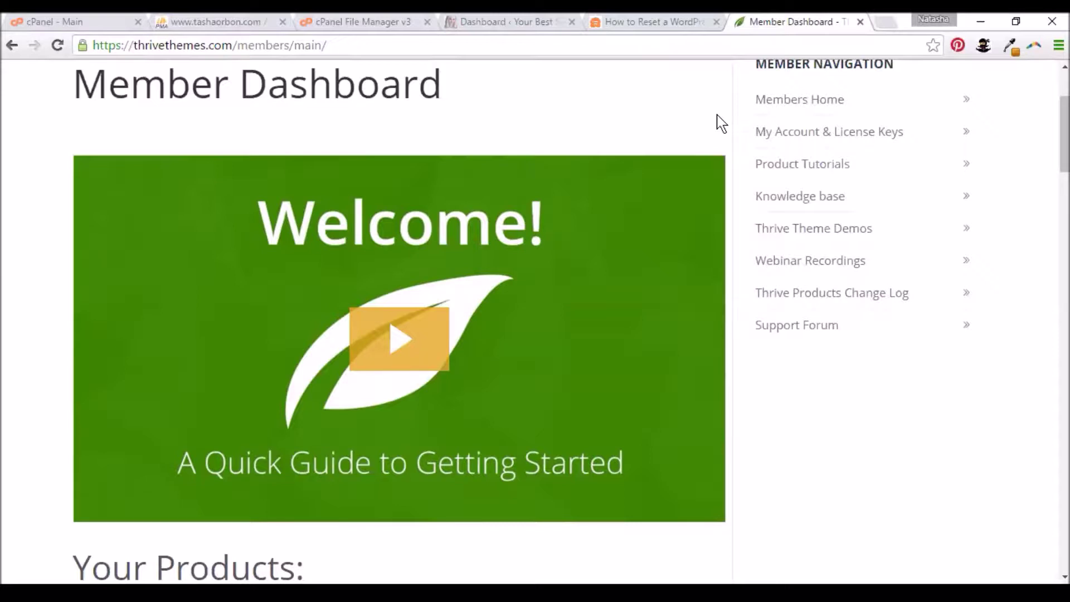
# Step: Scroll through the notes, highlighting the Themes heading and the Ignition, Luxe and FocusBlog entries
pyautogui.scroll(2, 720, 128)
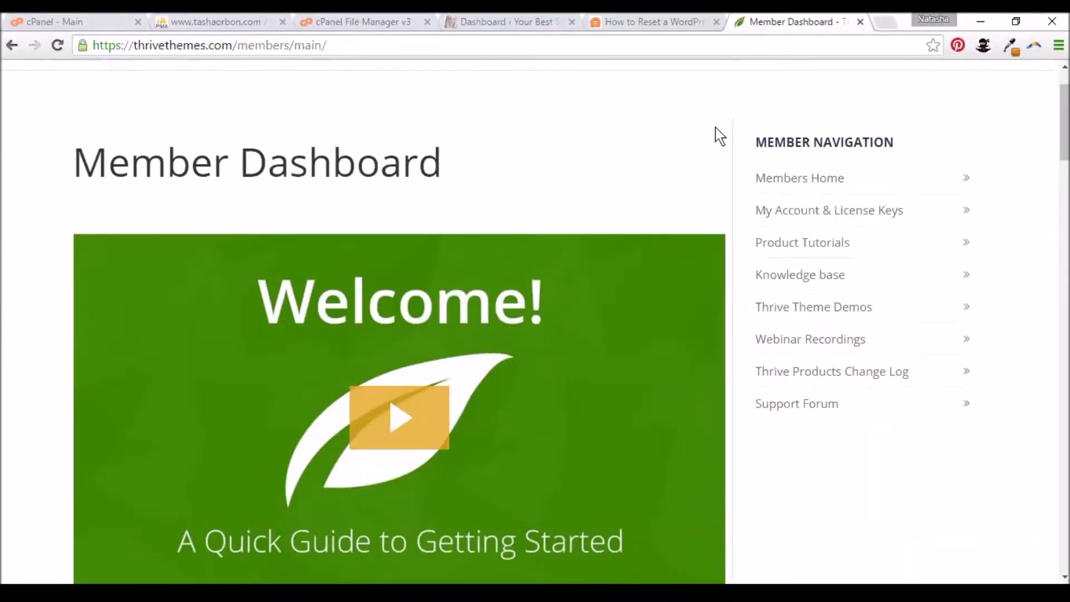
pyautogui.scroll(-4, 714, 127)
pyautogui.scroll(-3, 714, 129)
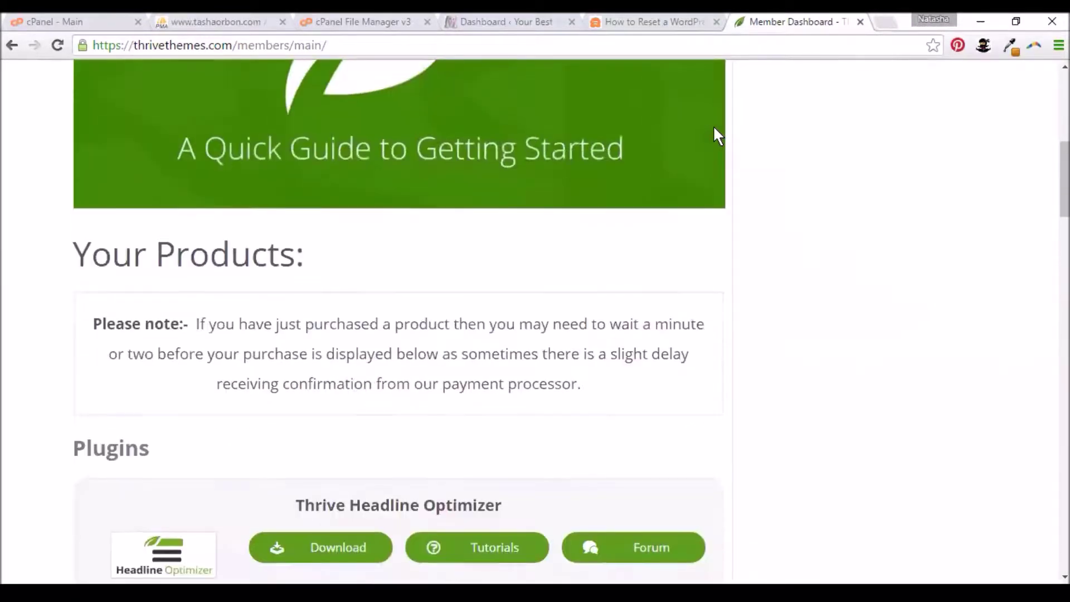
pyautogui.scroll(-3, 714, 129)
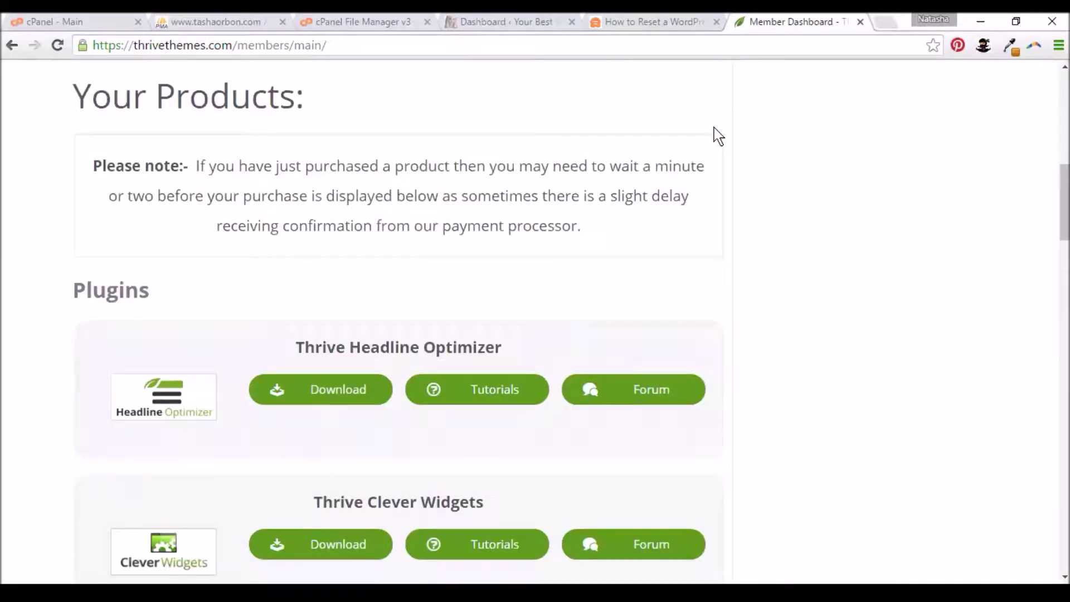
pyautogui.scroll(-1, 714, 136)
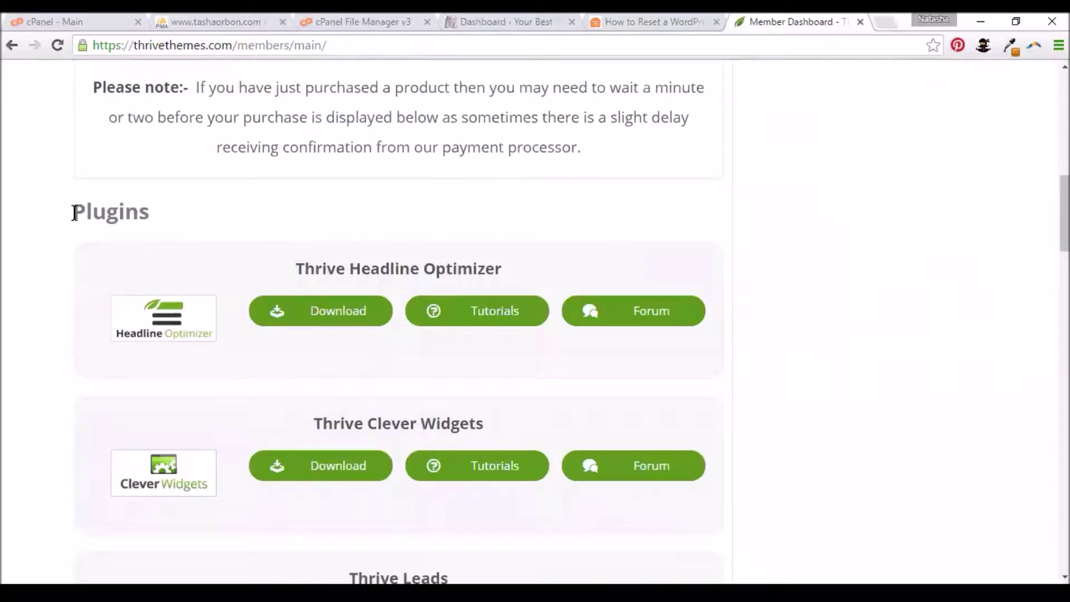
pyautogui.moveTo(74, 211); pyautogui.dragTo(149, 214)
pyautogui.scroll(-10, 210, 232)
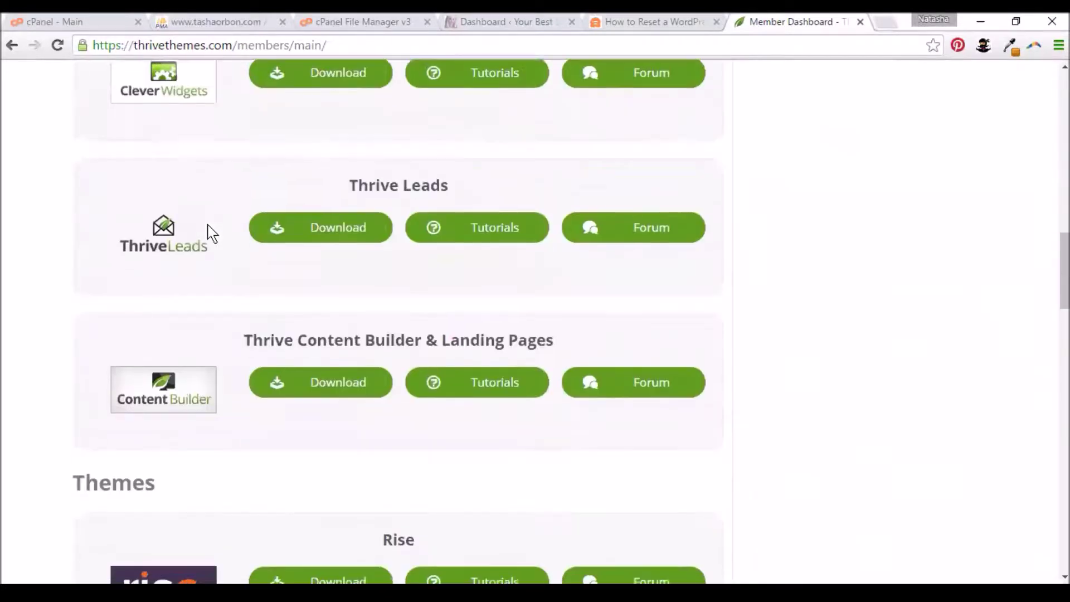
pyautogui.moveTo(74, 247); pyautogui.dragTo(174, 247)
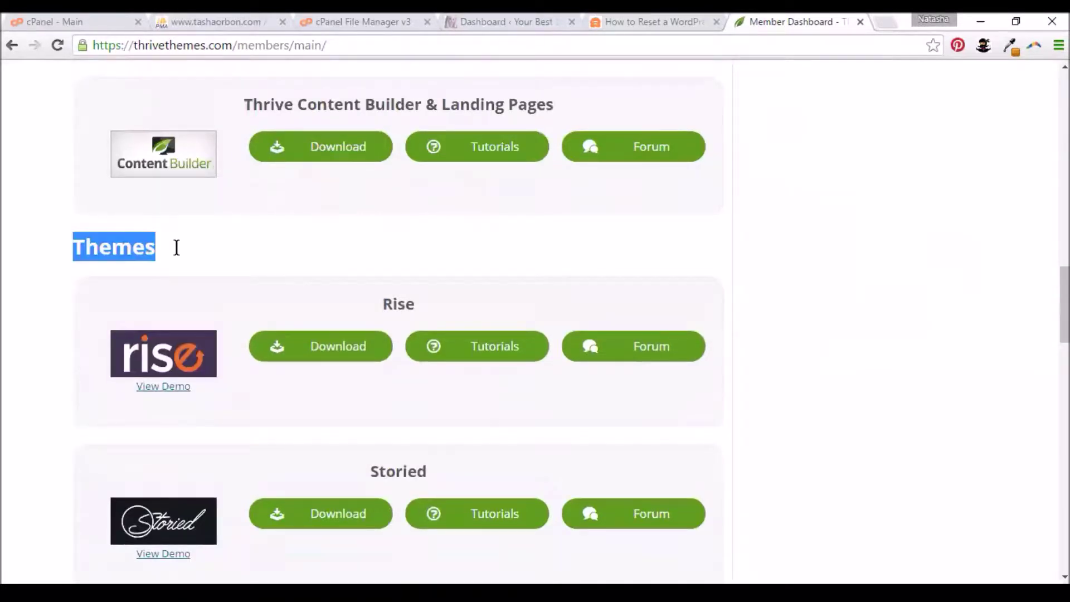
pyautogui.click(262, 253)
pyautogui.scroll(-10, 261, 254)
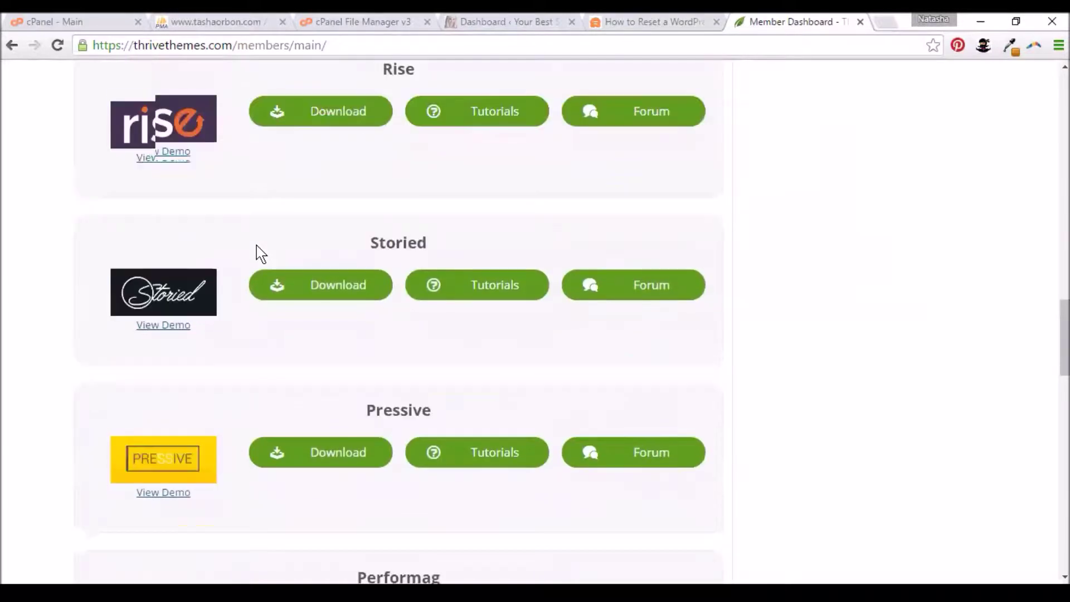
pyautogui.scroll(-10, 261, 254)
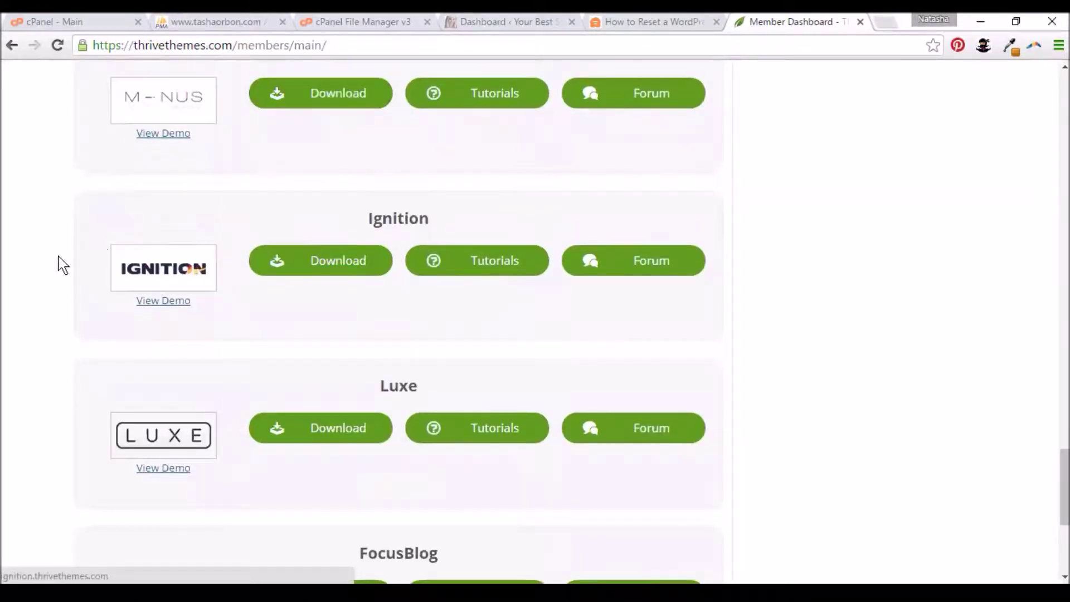
pyautogui.moveTo(62, 263); pyautogui.dragTo(478, 275)
pyautogui.click(794, 284)
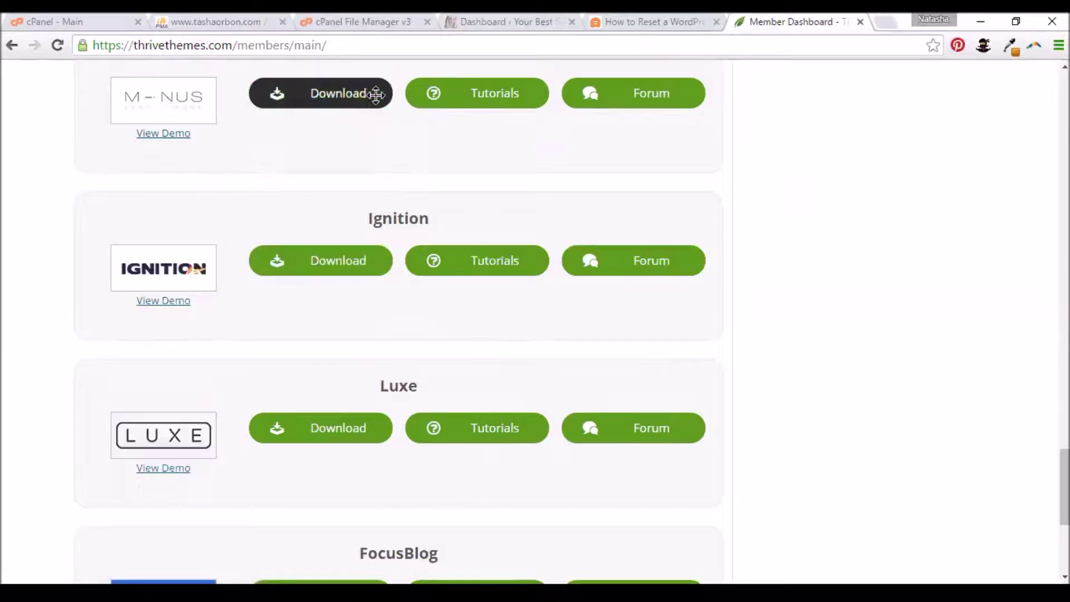
# Step: Back in File Manager, dismiss the access-denied and session-expired alerts and log back in to cPanel
pyautogui.click(368, 26)
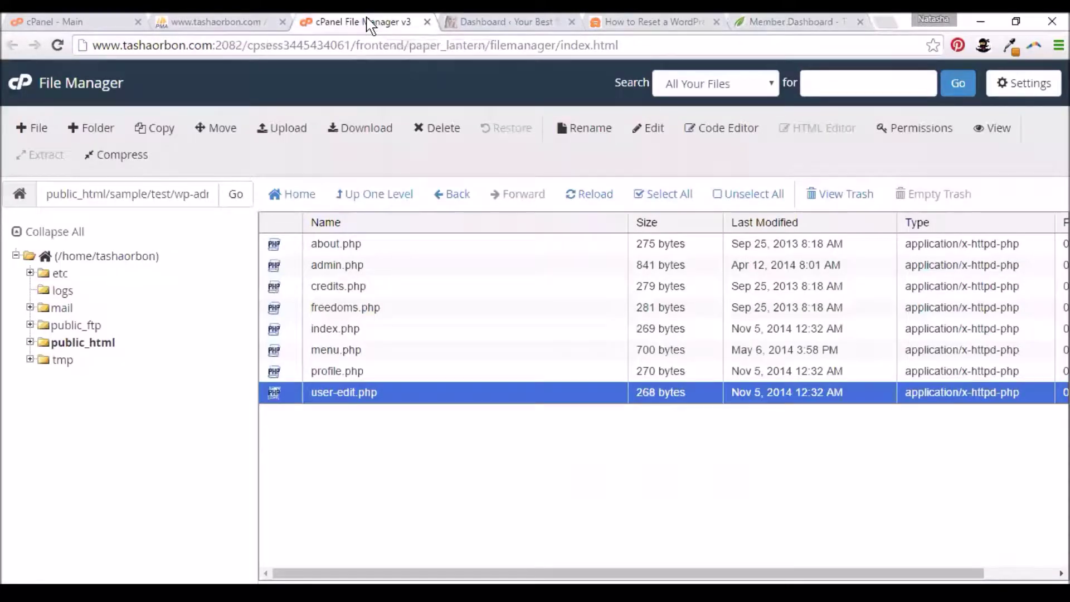
pyautogui.click(45, 345)
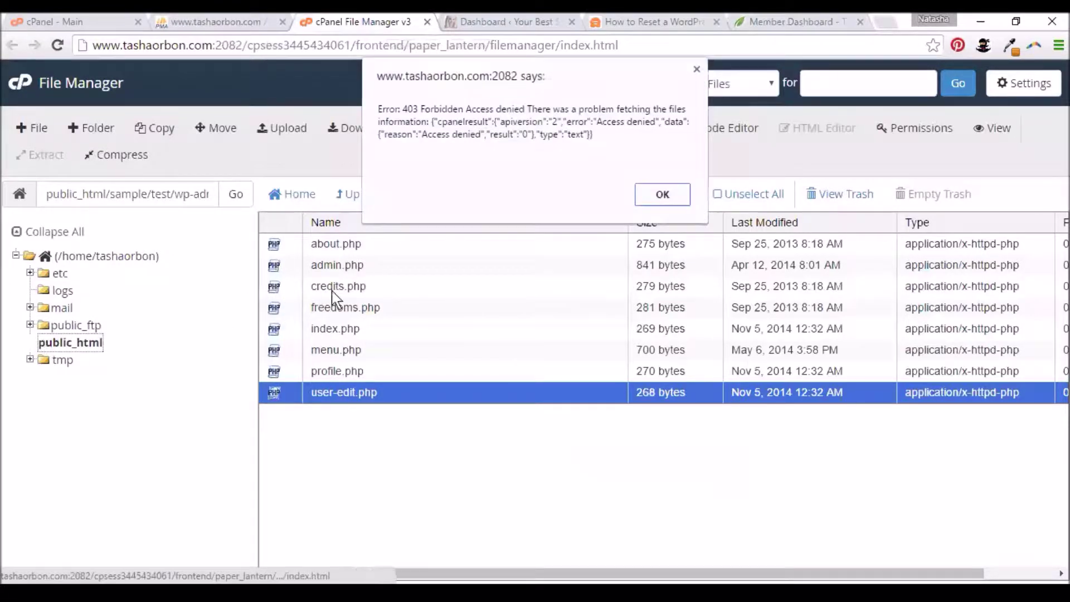
pyautogui.click(662, 197)
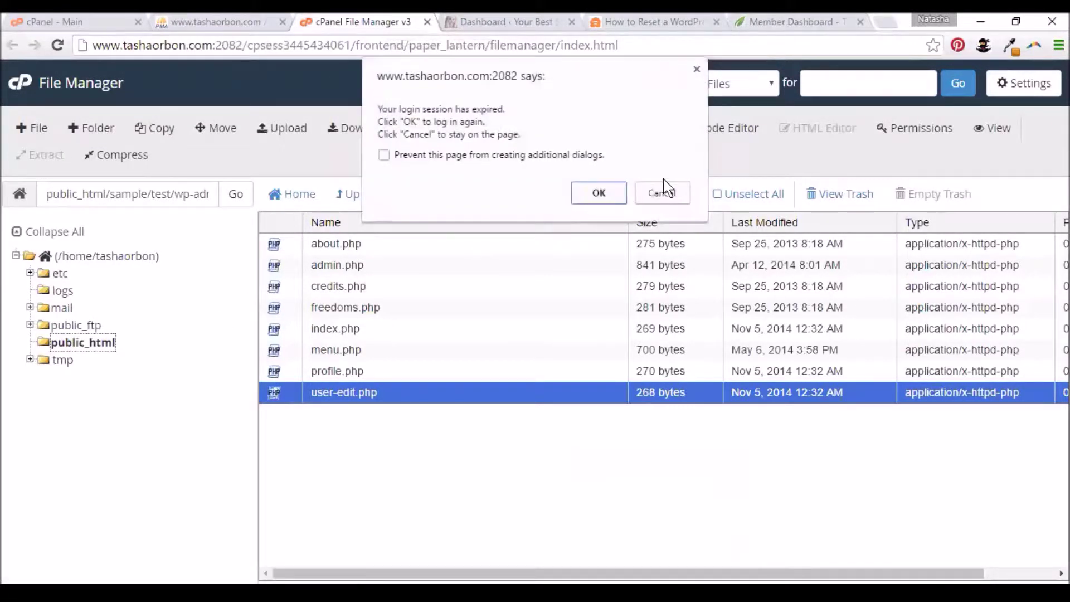
pyautogui.click(599, 193)
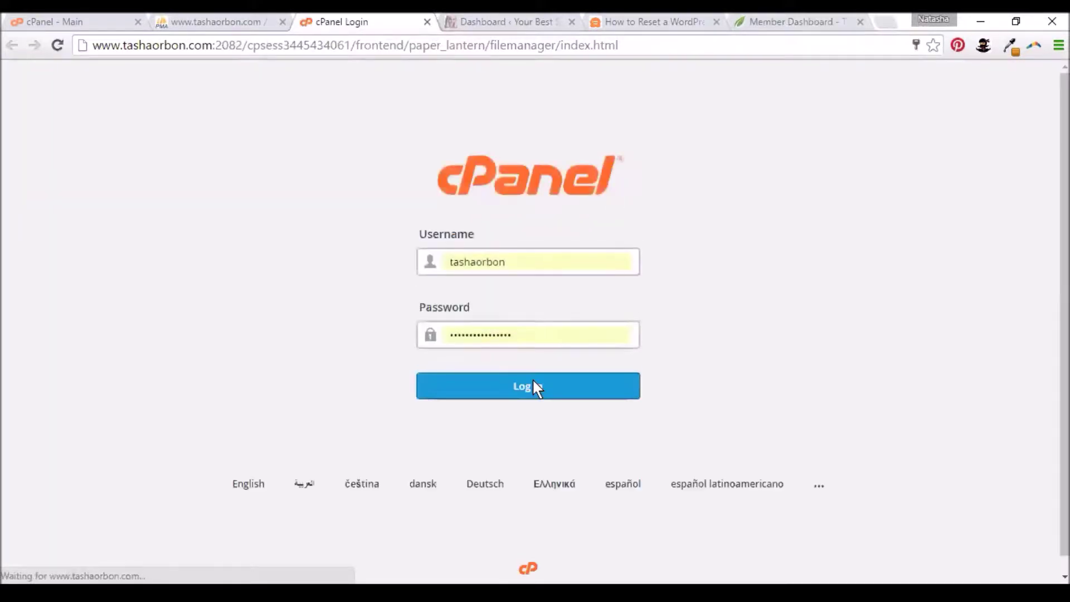
pyautogui.click(524, 385)
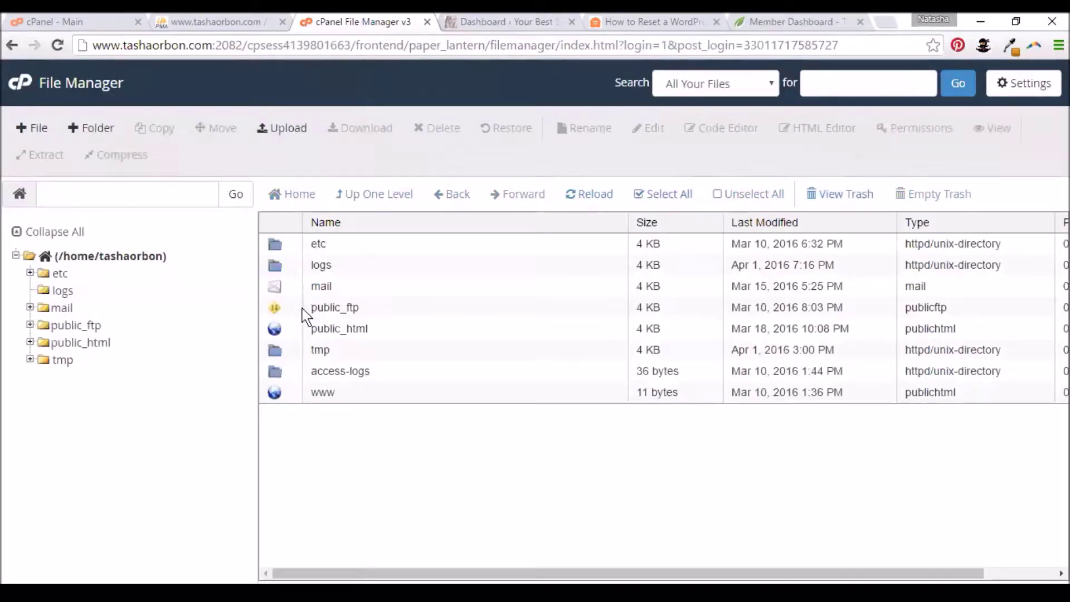
# Step: Open public_html, then its sample folder containing blog, estore, realestate and test
pyautogui.doubleClick(274, 330)
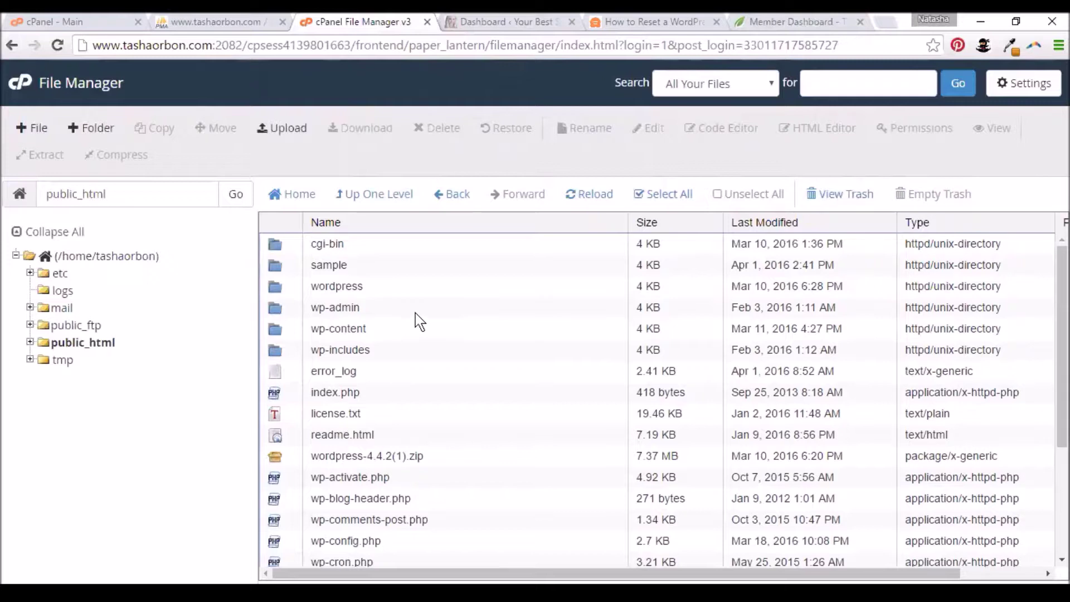
pyautogui.doubleClick(272, 266)
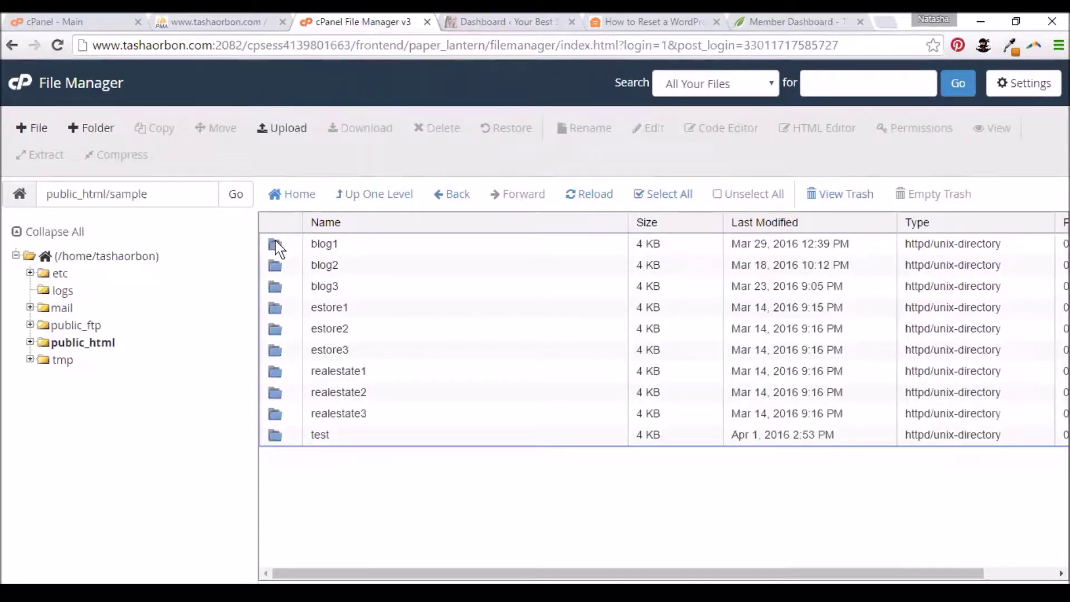
pyautogui.click(504, 22)
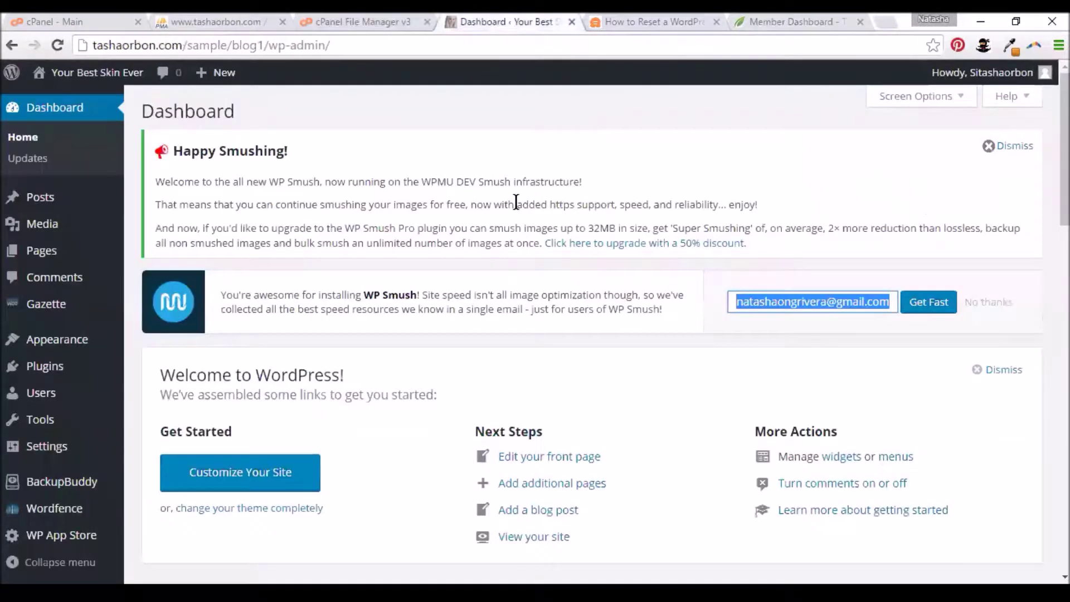
# Step: Open the live 'Your Best Skin EVER!' site from Visit Site in a new tab
pyautogui.moveTo(56, 75)
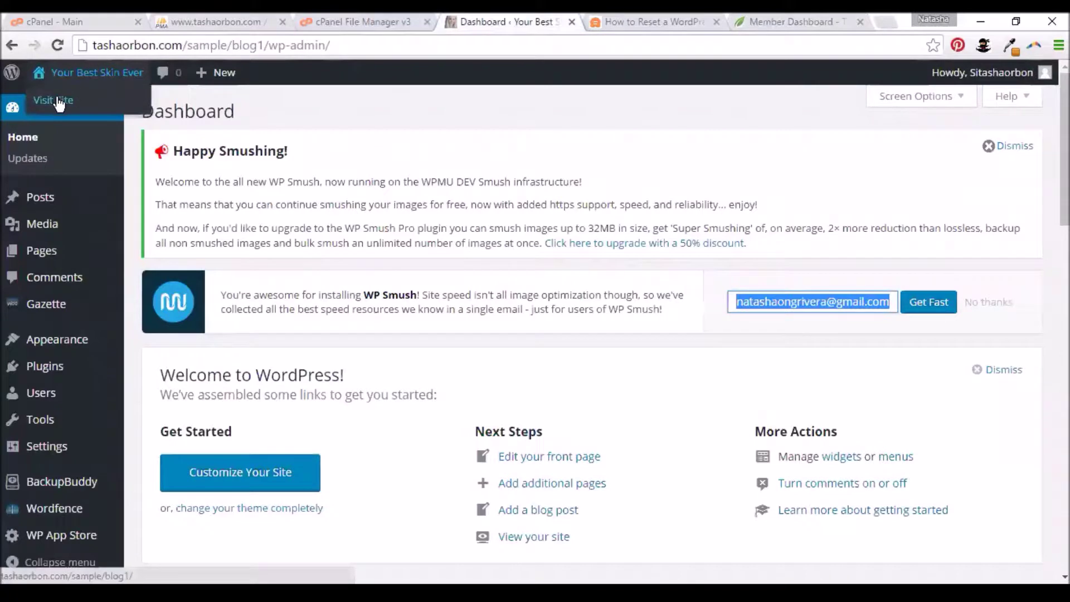
pyautogui.rightClick(59, 101)
pyautogui.click(70, 106)
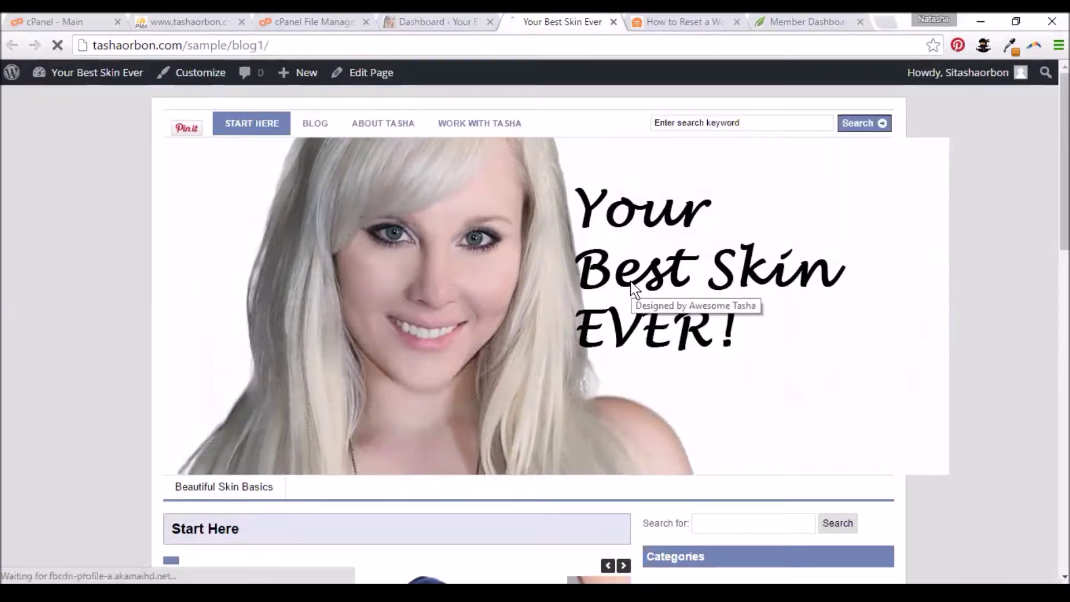
# Step: Navigate to blog1/wp-content/themes in File Manager and bring up the Upload page
pyautogui.click(311, 21)
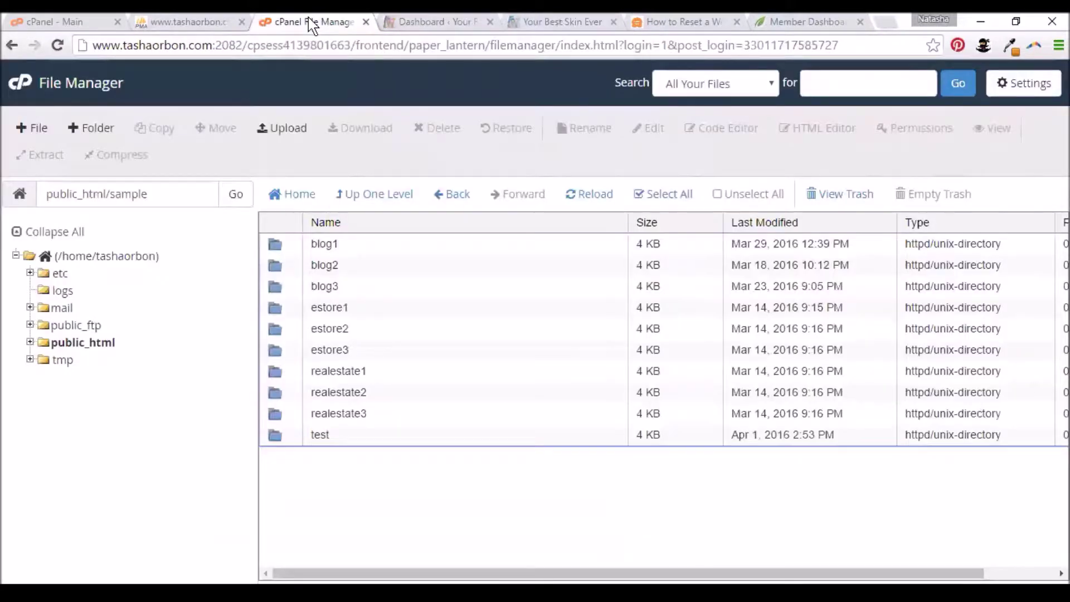
pyautogui.doubleClick(275, 246)
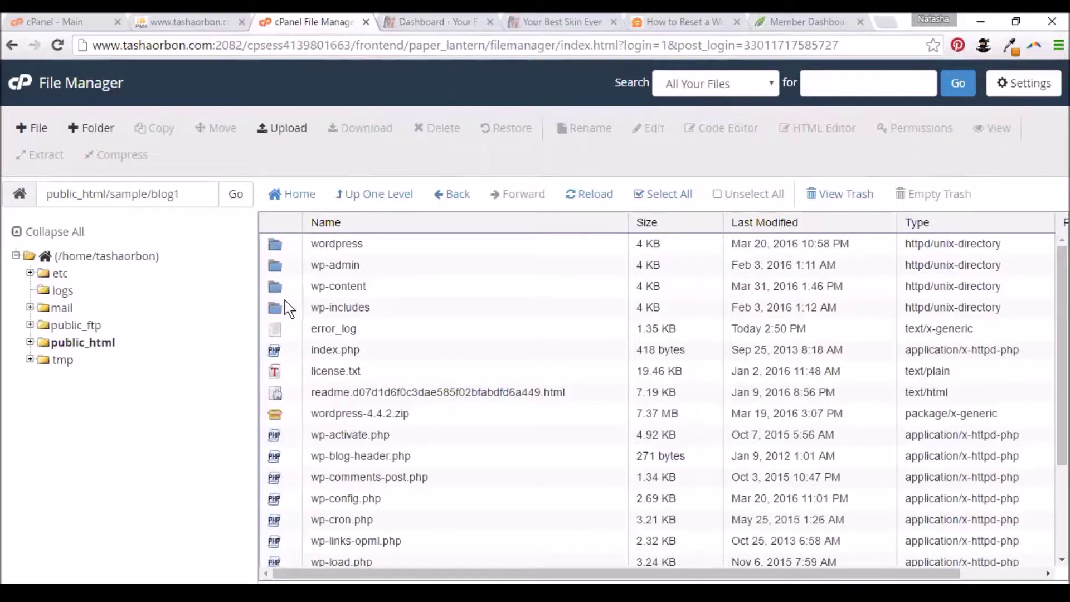
pyautogui.doubleClick(275, 288)
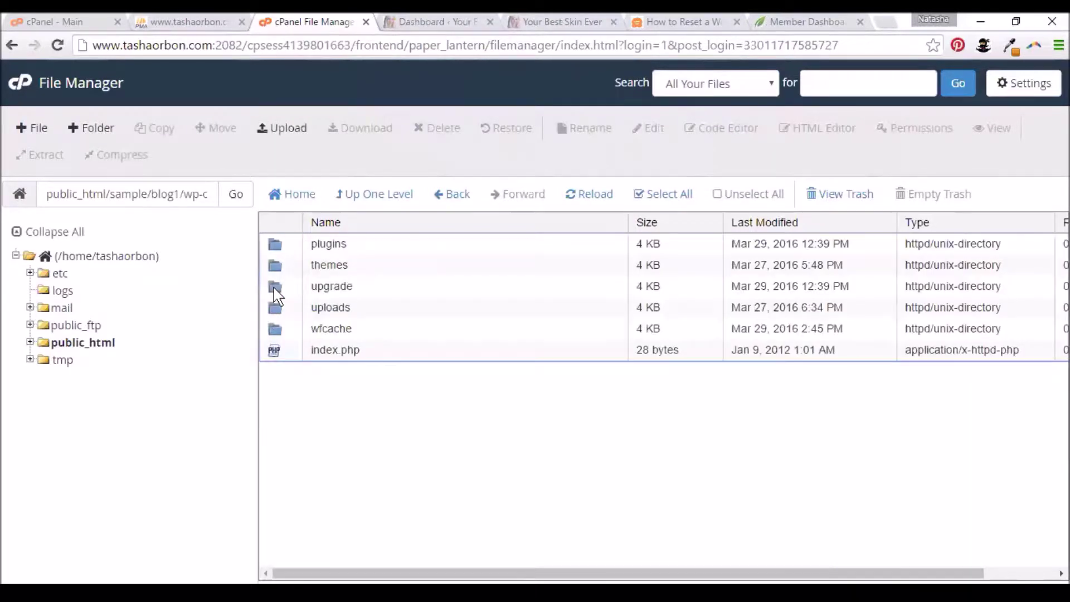
pyautogui.doubleClick(275, 265)
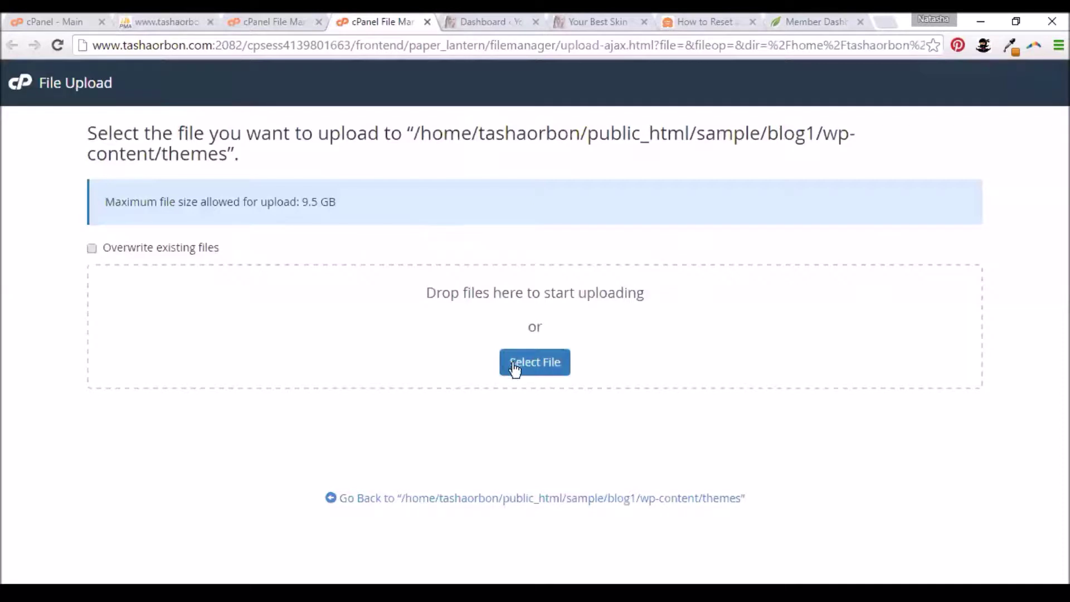
pyautogui.click(500, 365)
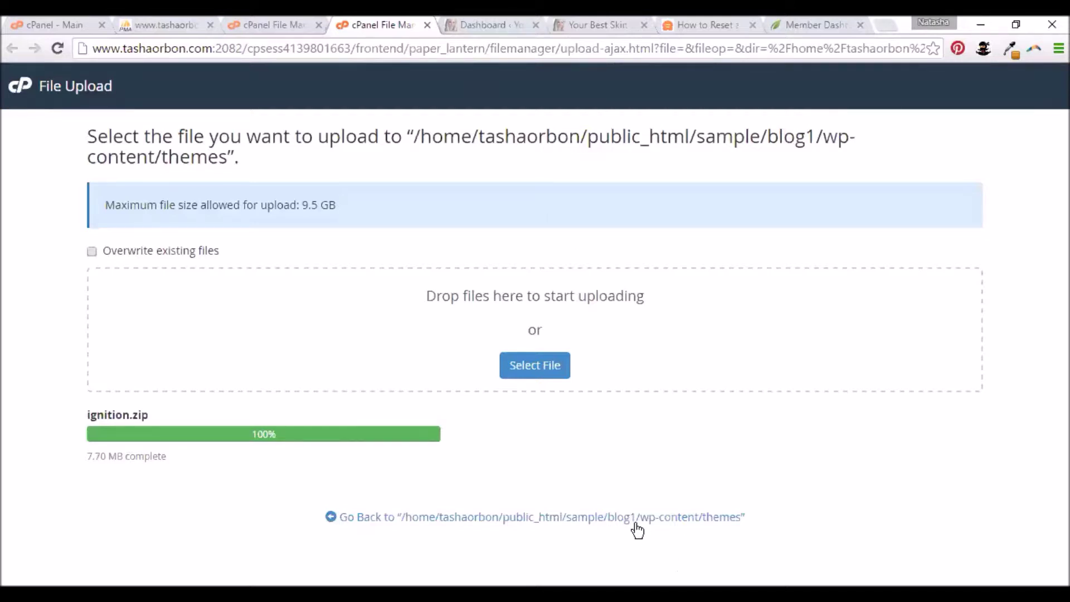
# Step: After ignition.zip (7.70 MB) reaches 100%, go back to the themes folder listing
pyautogui.click(666, 527)
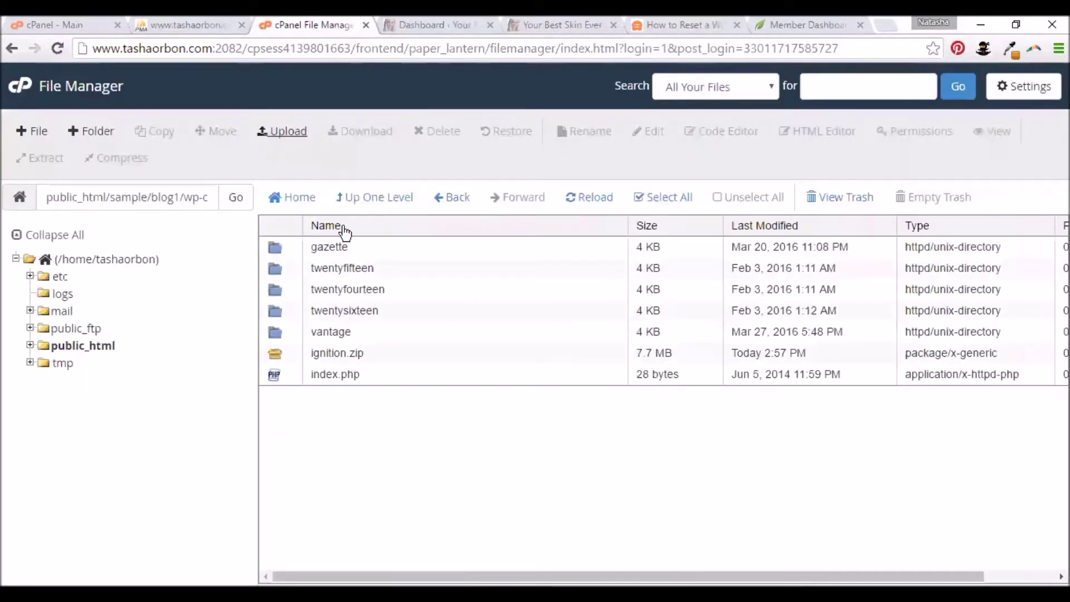
# Step: Go up to wp-content and open the plugins folder holding the four Thrive zip files
pyautogui.click(356, 198)
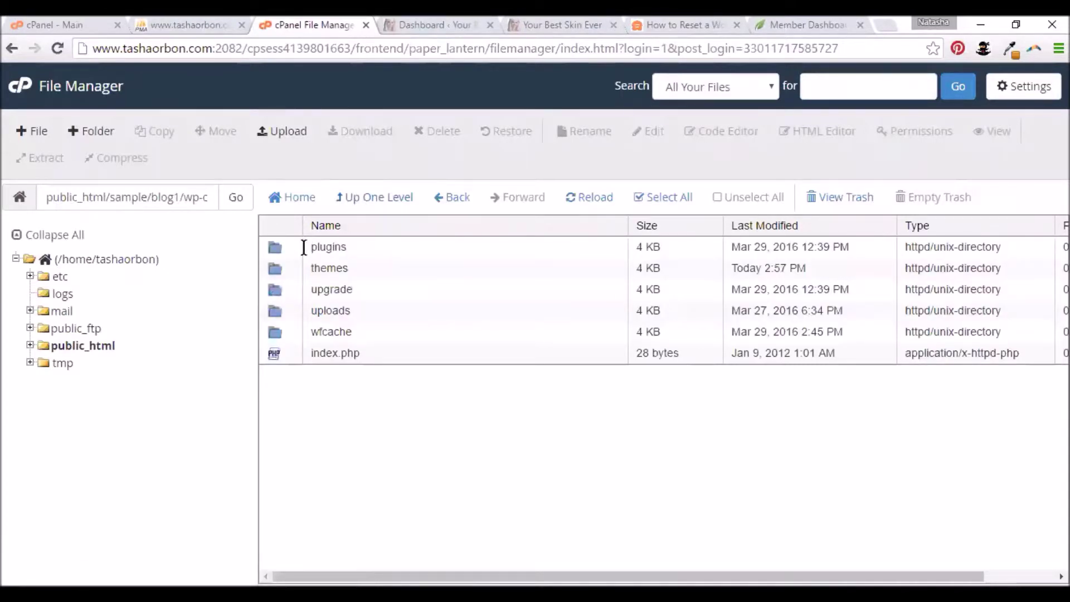
pyautogui.doubleClick(272, 245)
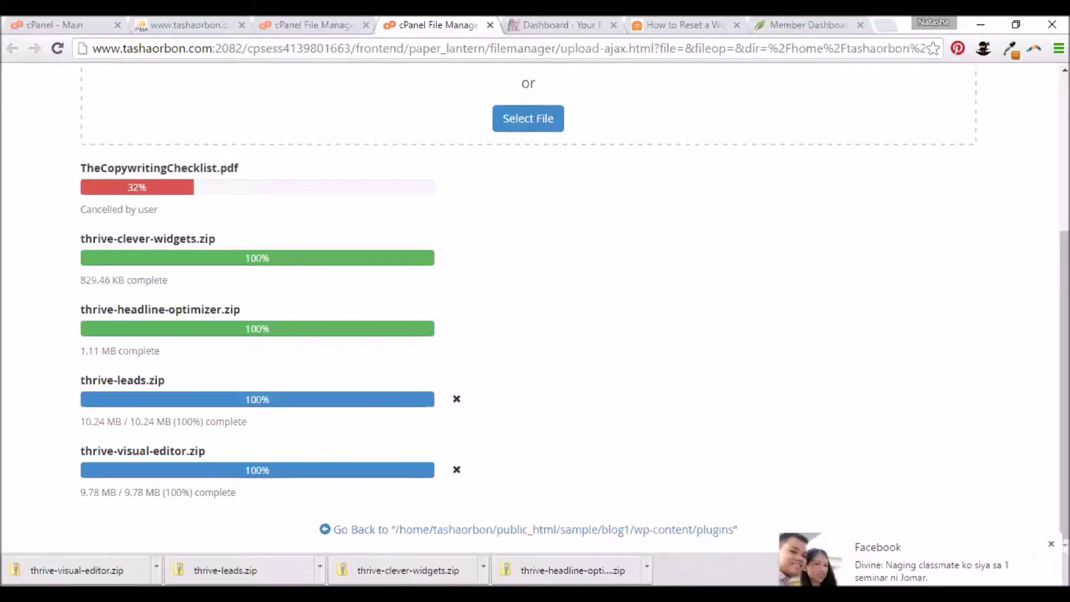
pyautogui.click(1052, 544)
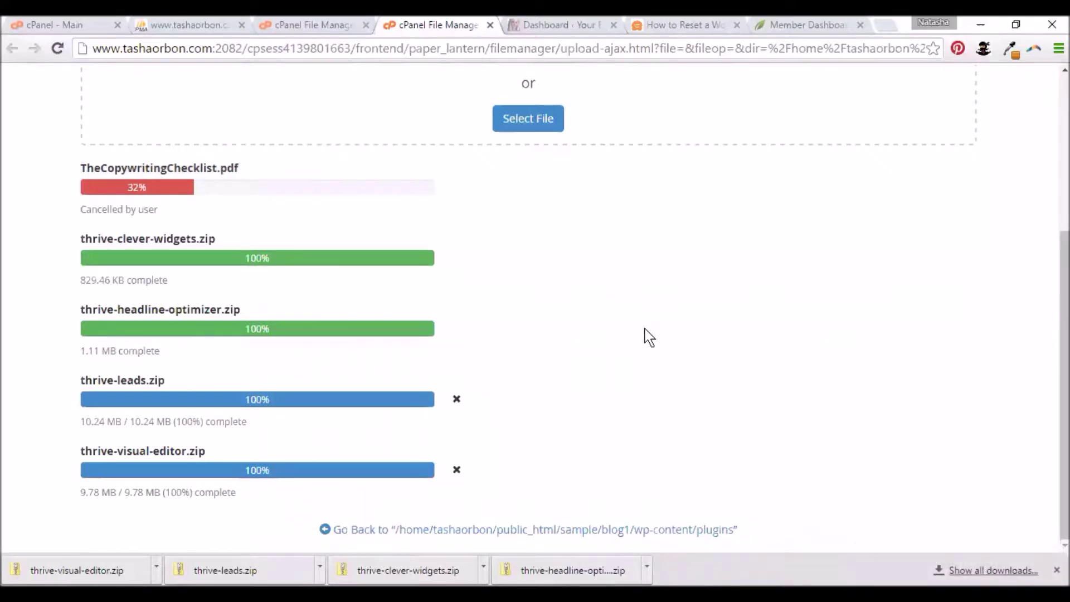
pyautogui.click(513, 528)
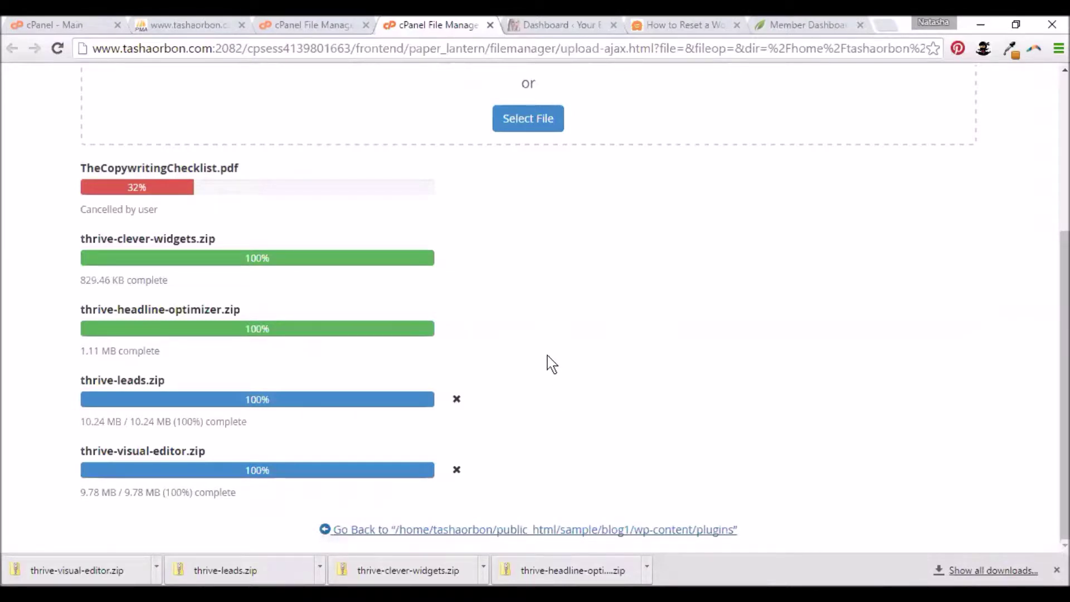
pyautogui.hotkey('ctrl', 'w')
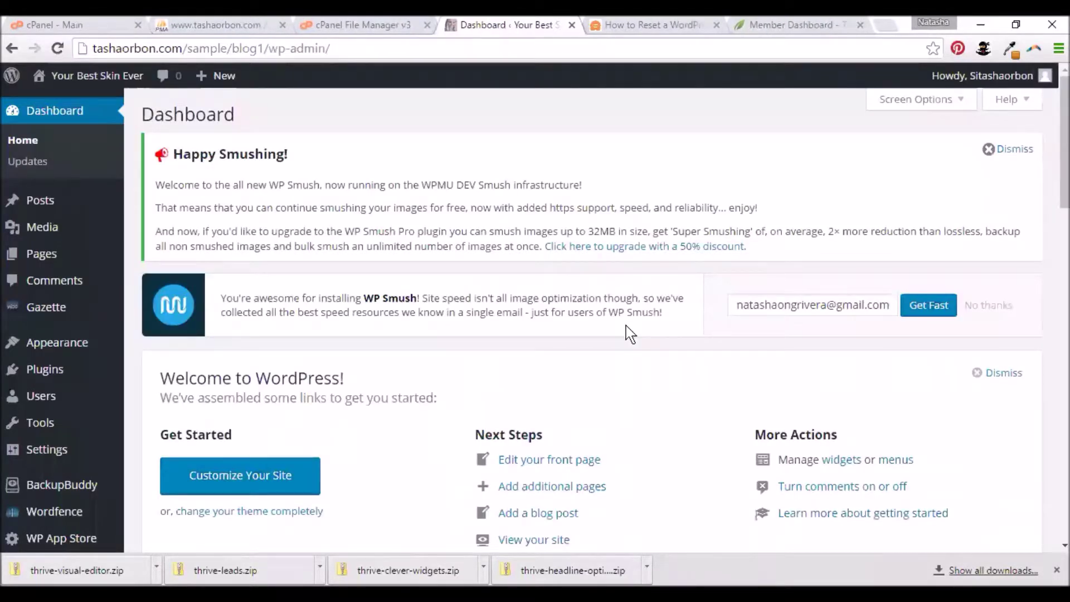
pyautogui.click(317, 25)
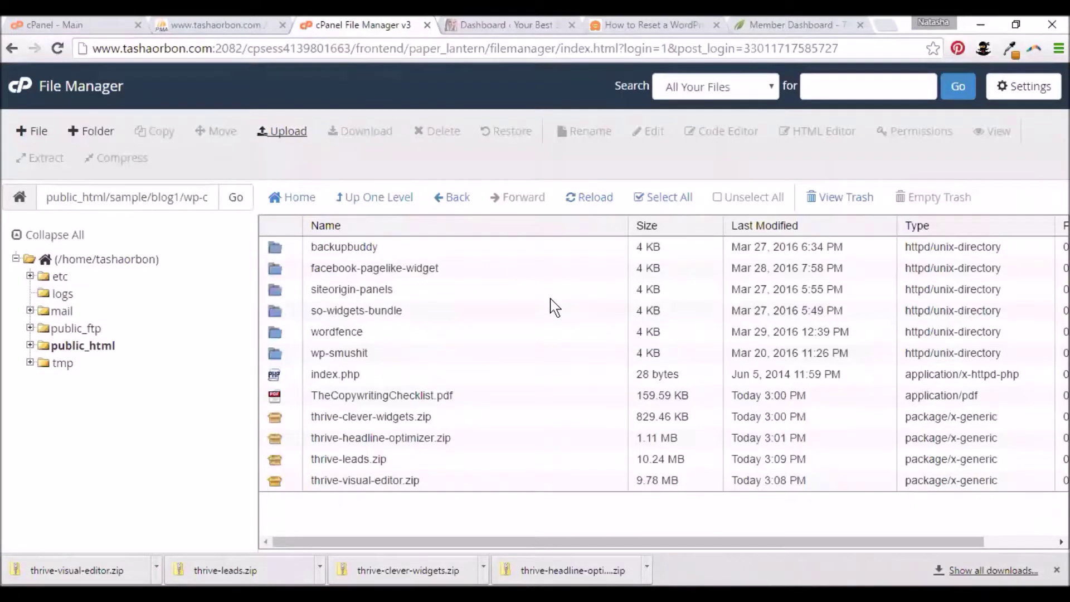
# Step: Extract thrive-clever-widgets.zip and thrive-headline-optimizer.zip into the plugins folder
pyautogui.click(277, 420)
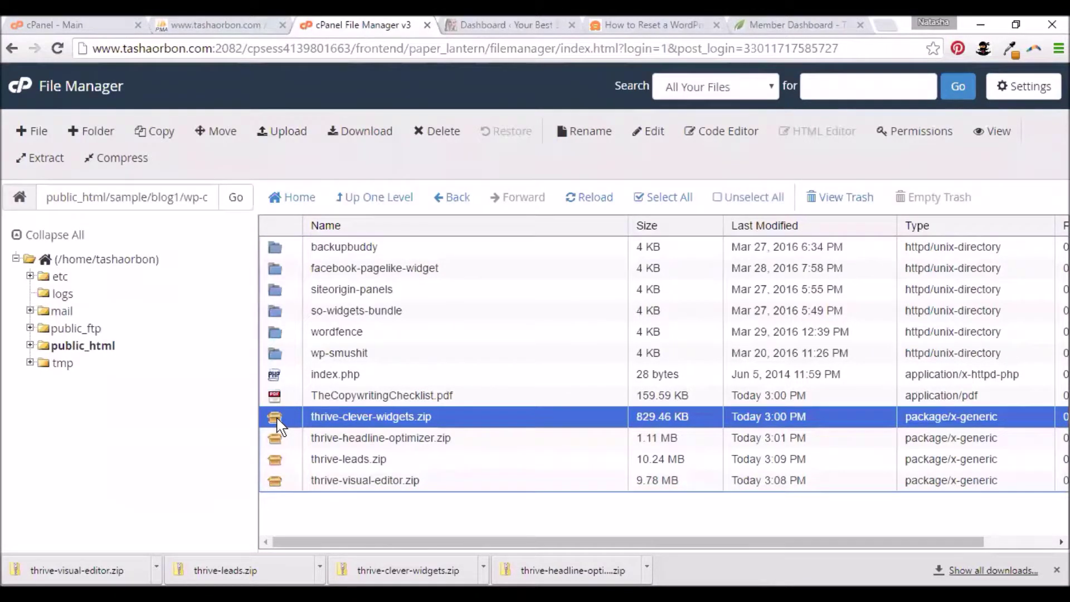
pyautogui.rightClick(277, 424)
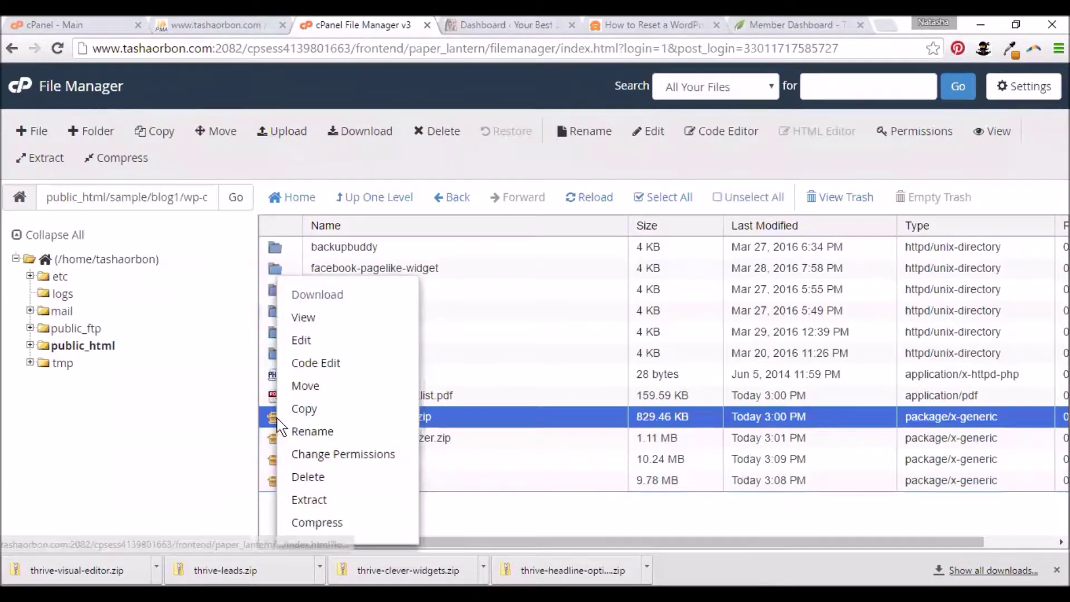
pyautogui.click(305, 503)
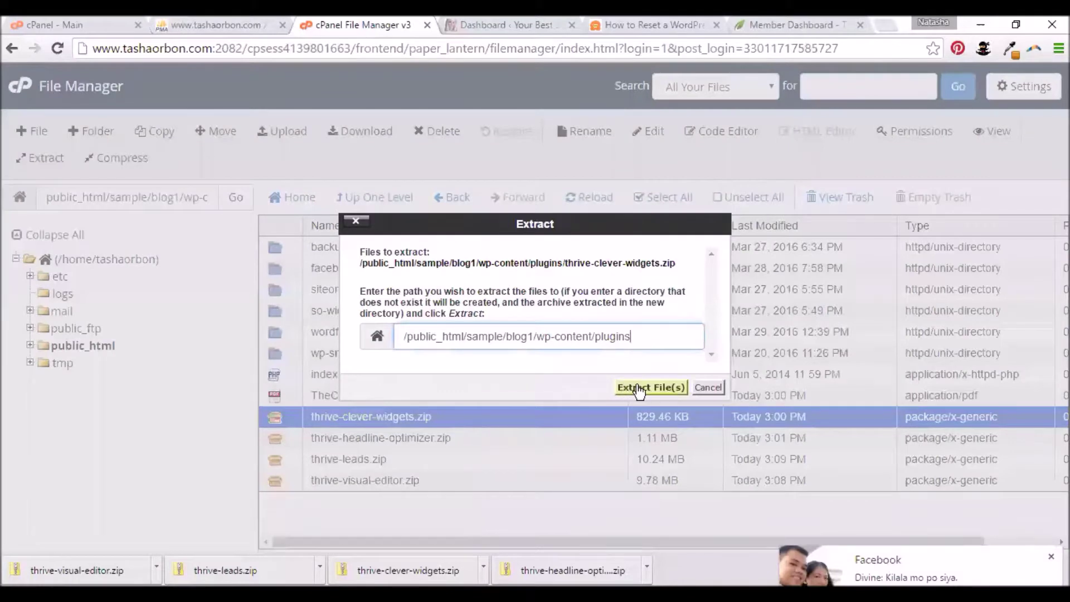
pyautogui.click(639, 389)
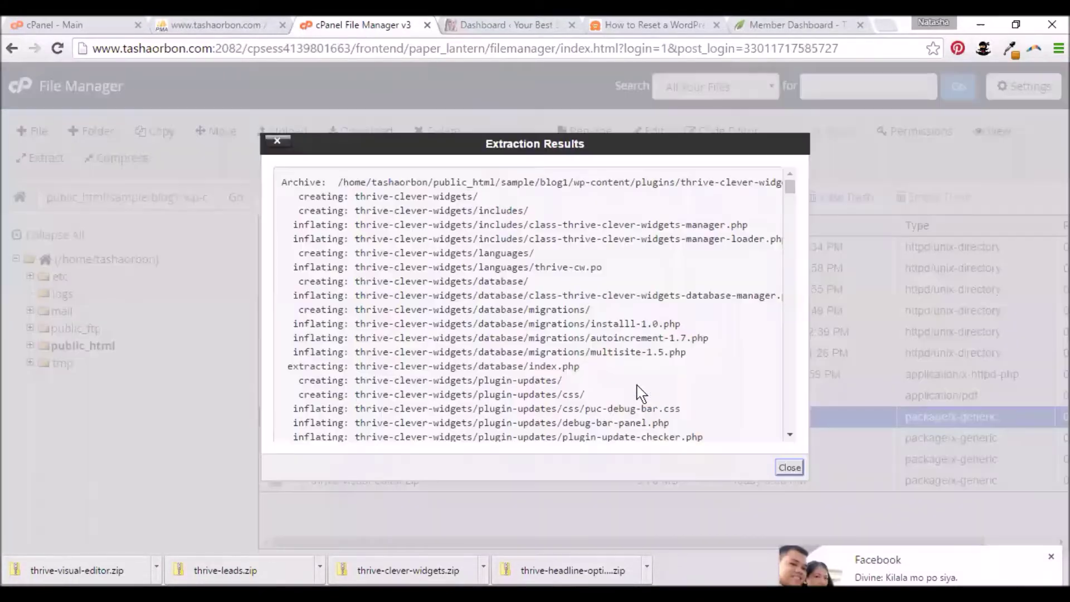
pyautogui.click(792, 467)
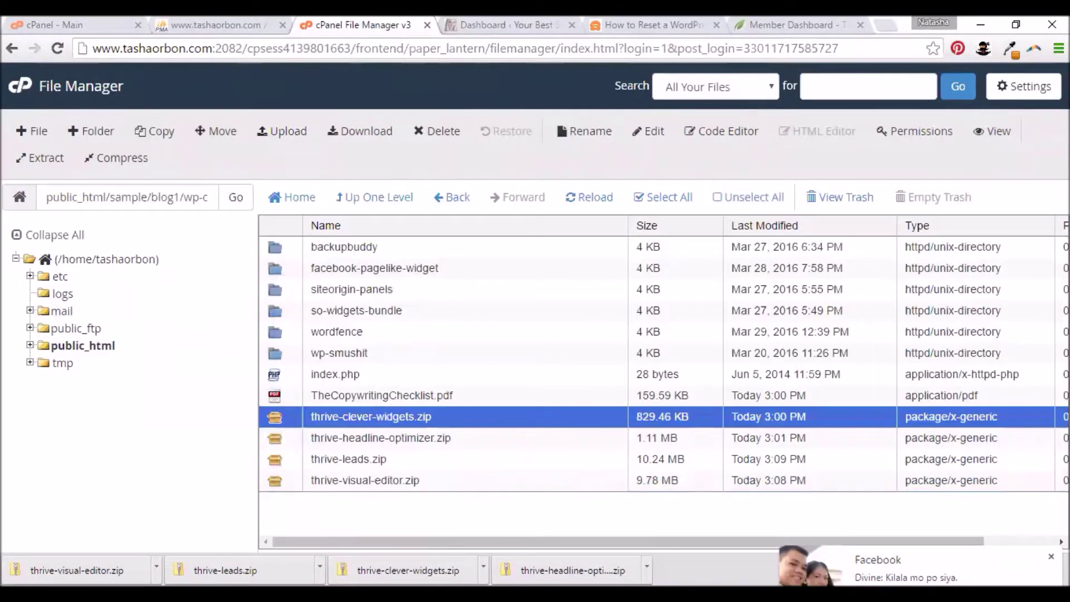
pyautogui.click(272, 439)
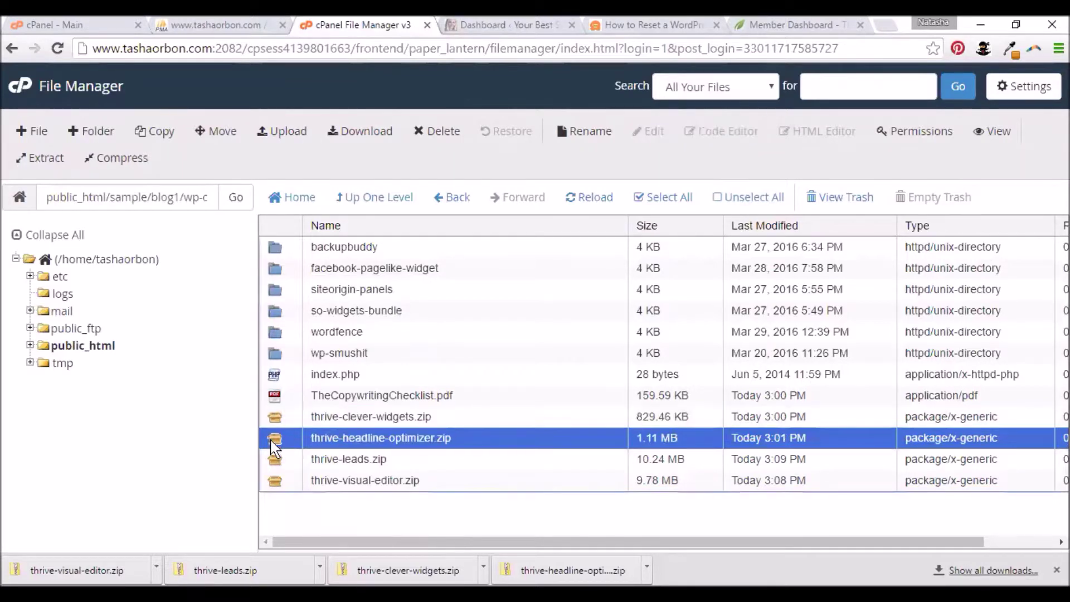
pyautogui.rightClick(272, 441)
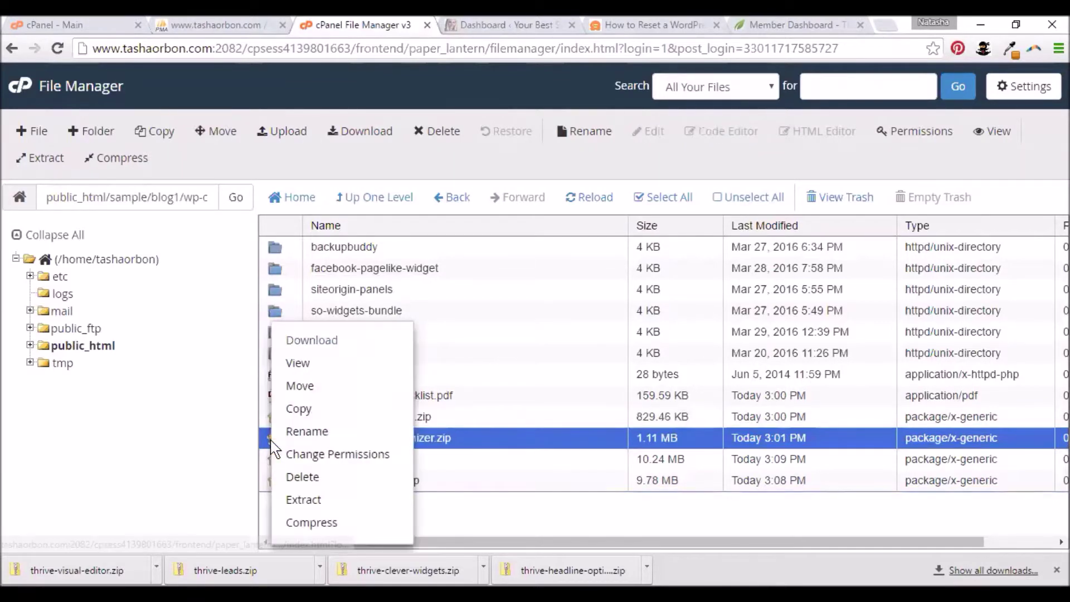
pyautogui.click(302, 500)
pyautogui.click(653, 388)
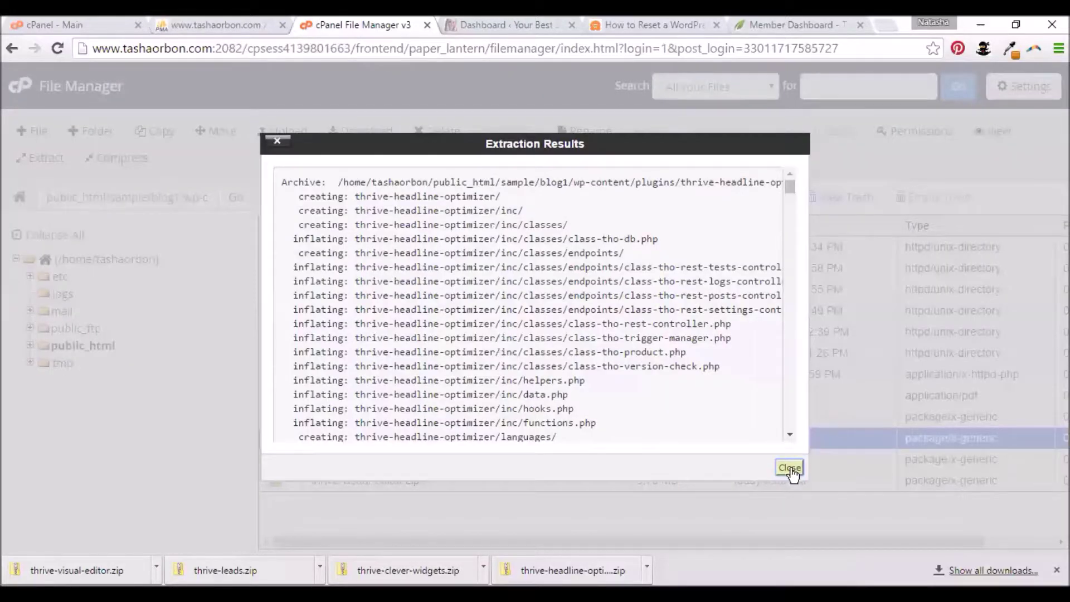
pyautogui.click(789, 468)
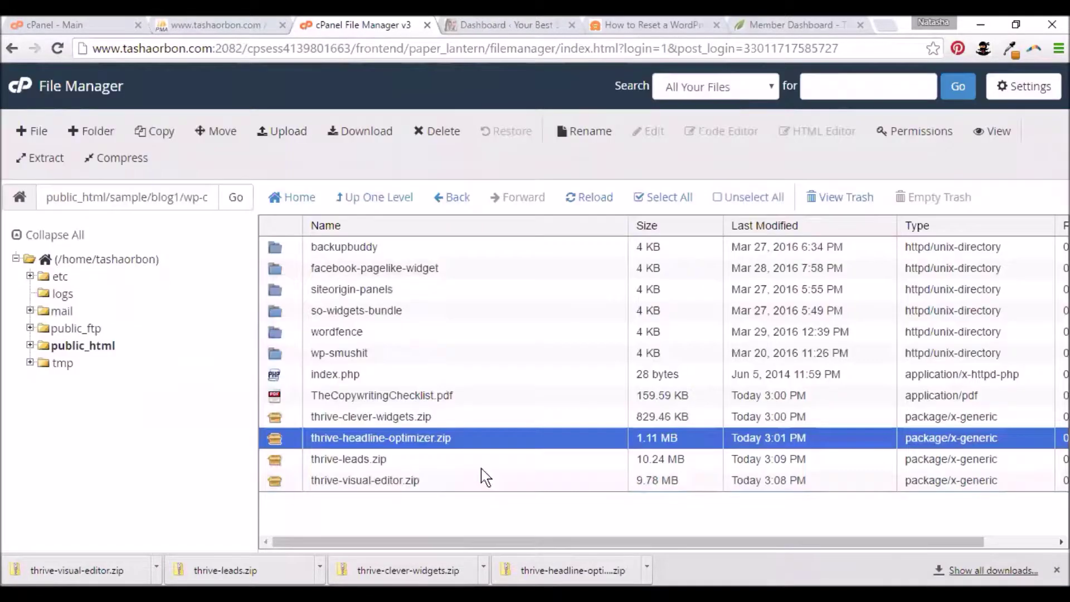
# Step: Extract thrive-leads.zip and thrive-visual-editor.zip, then reload the plugins listing
pyautogui.click(280, 466)
pyautogui.rightClick(280, 466)
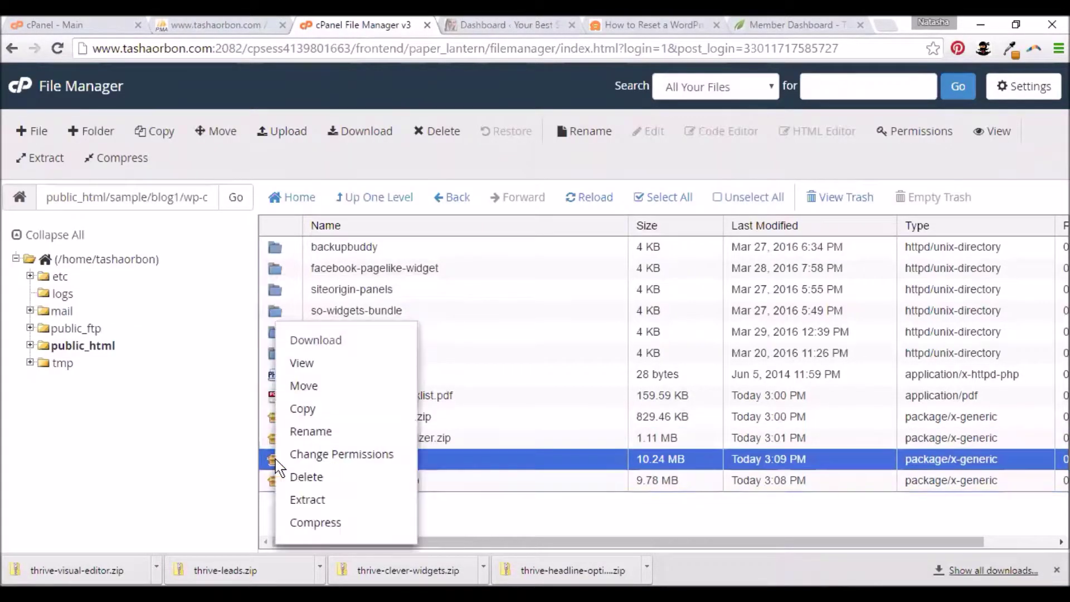
pyautogui.click(301, 500)
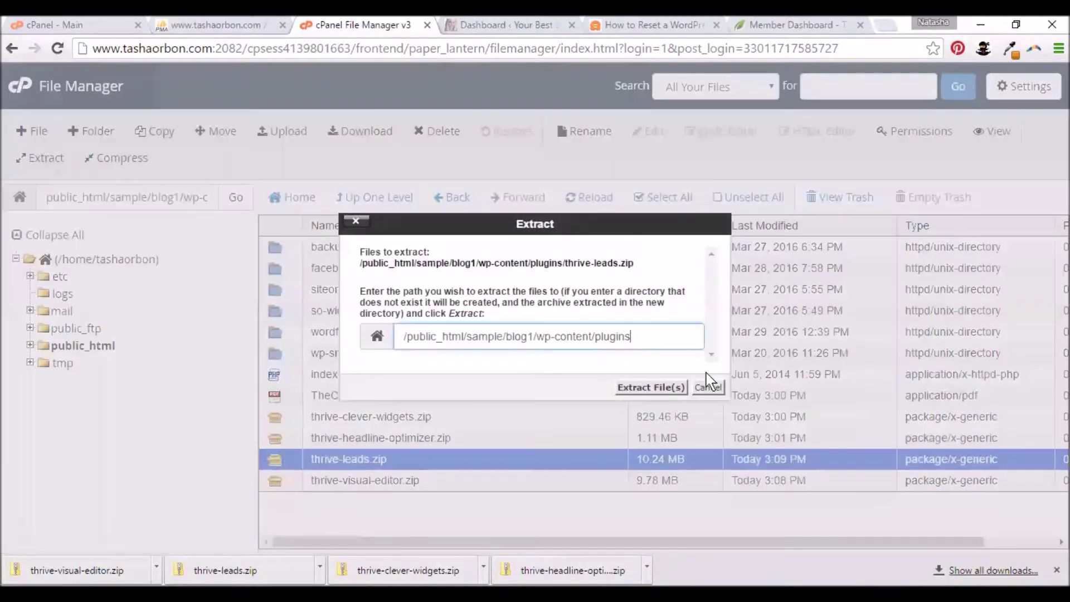
pyautogui.click(647, 389)
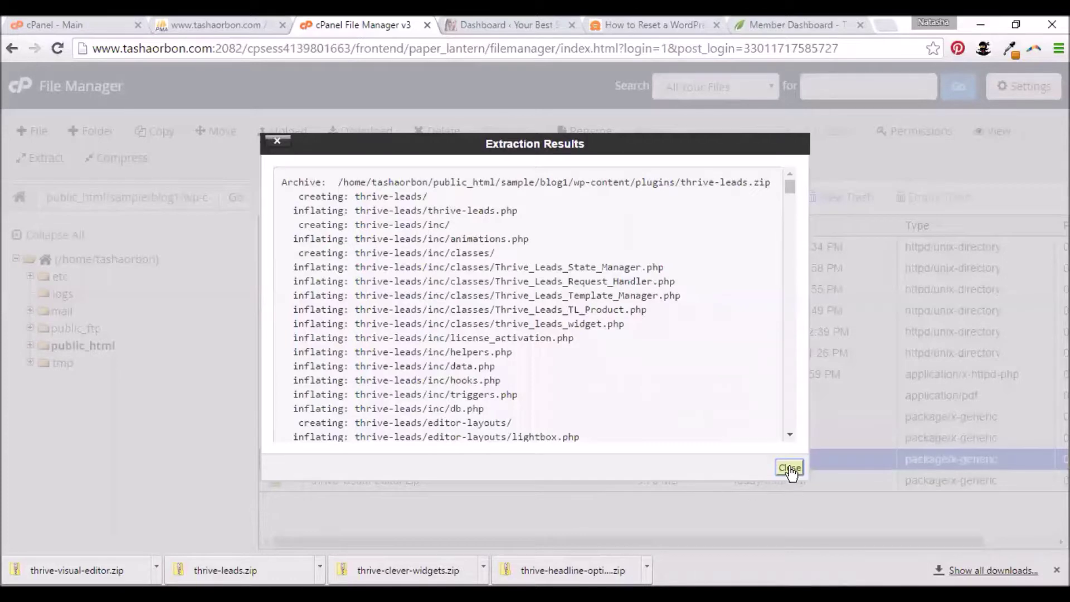
pyautogui.click(789, 467)
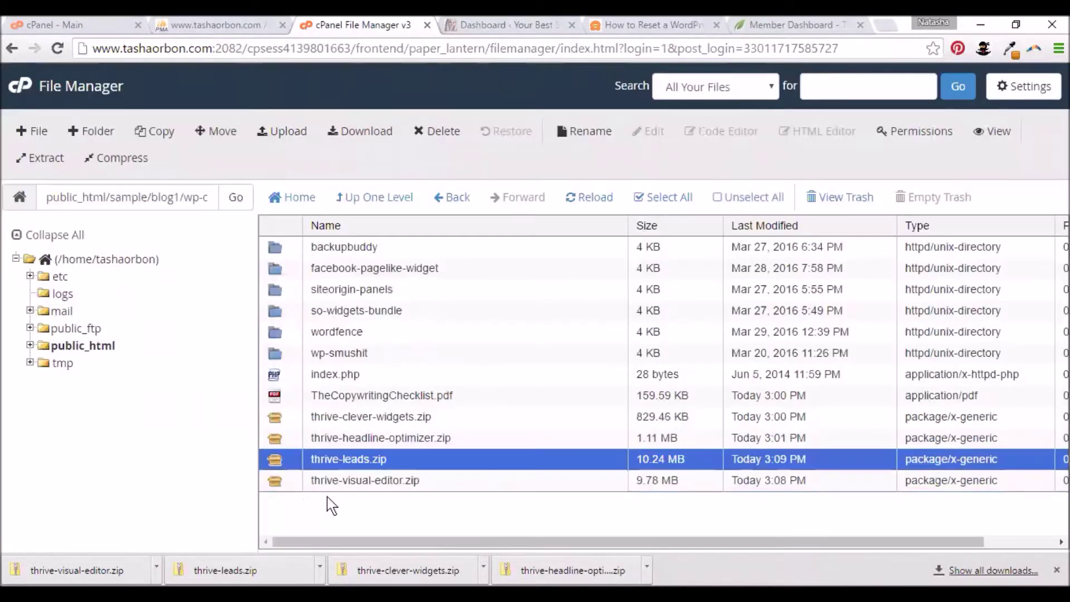
pyautogui.click(274, 479)
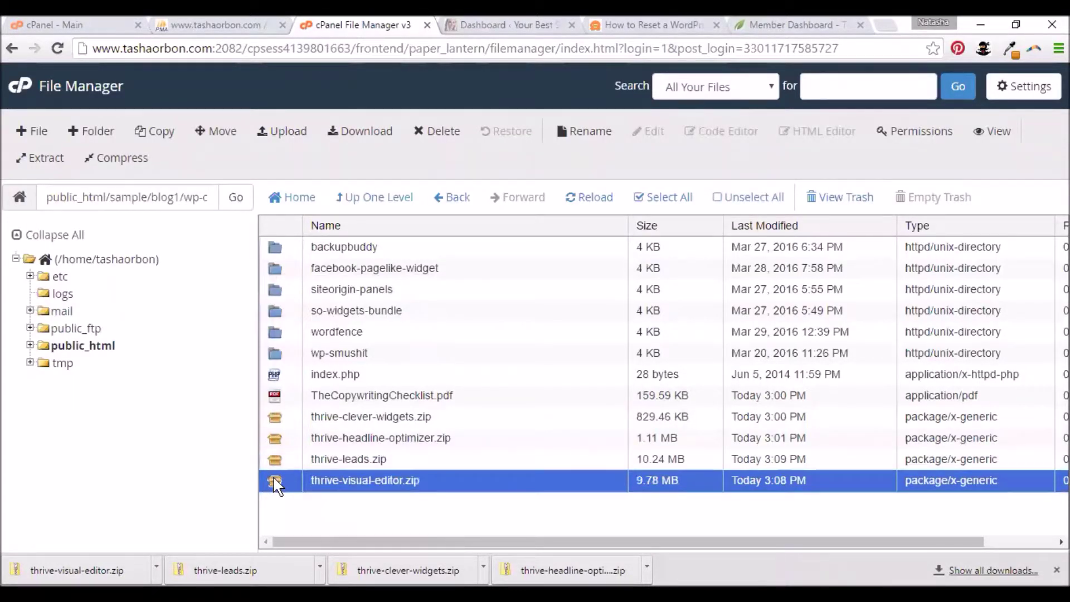
pyautogui.rightClick(278, 485)
pyautogui.click(304, 507)
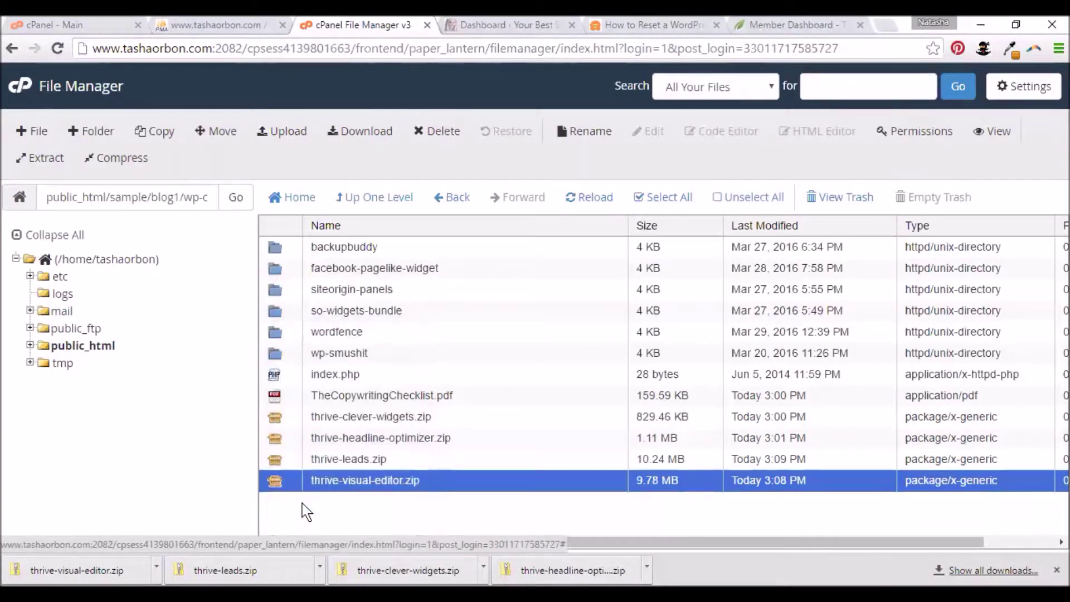
pyautogui.click(641, 389)
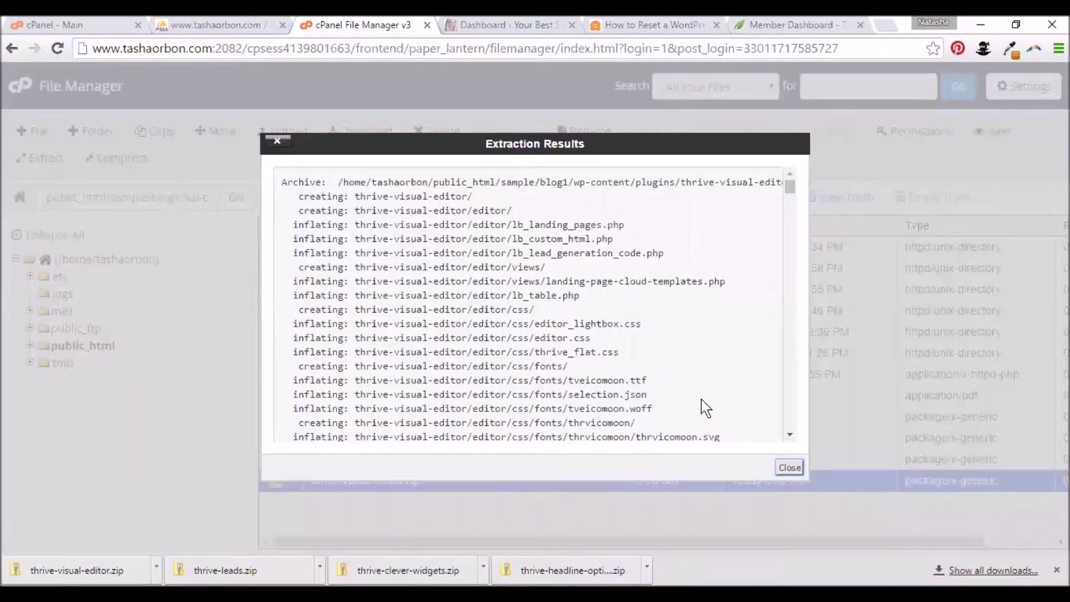
pyautogui.click(789, 467)
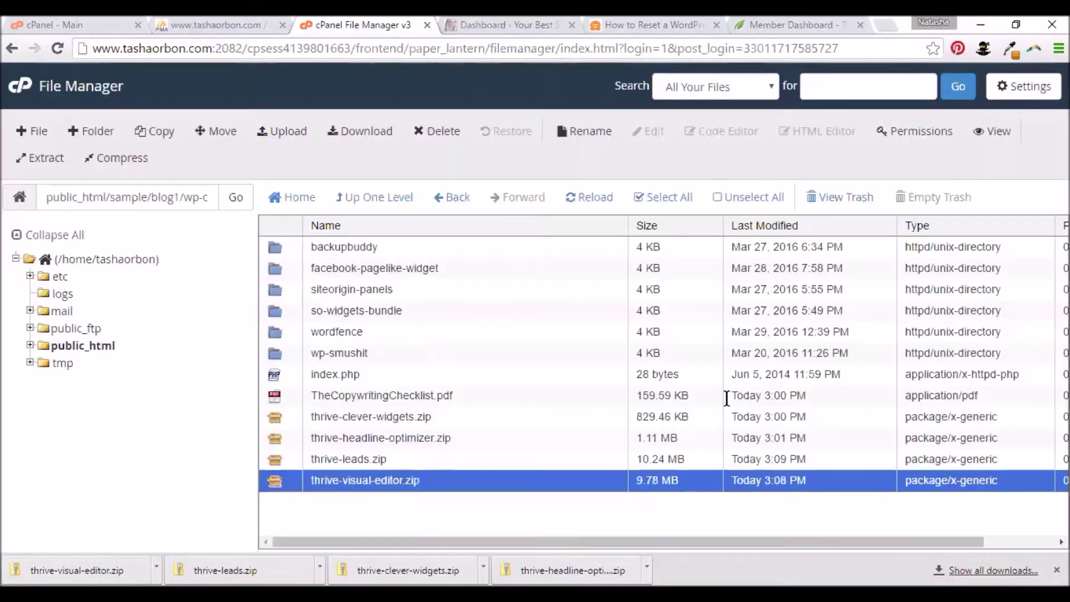
pyautogui.click(589, 202)
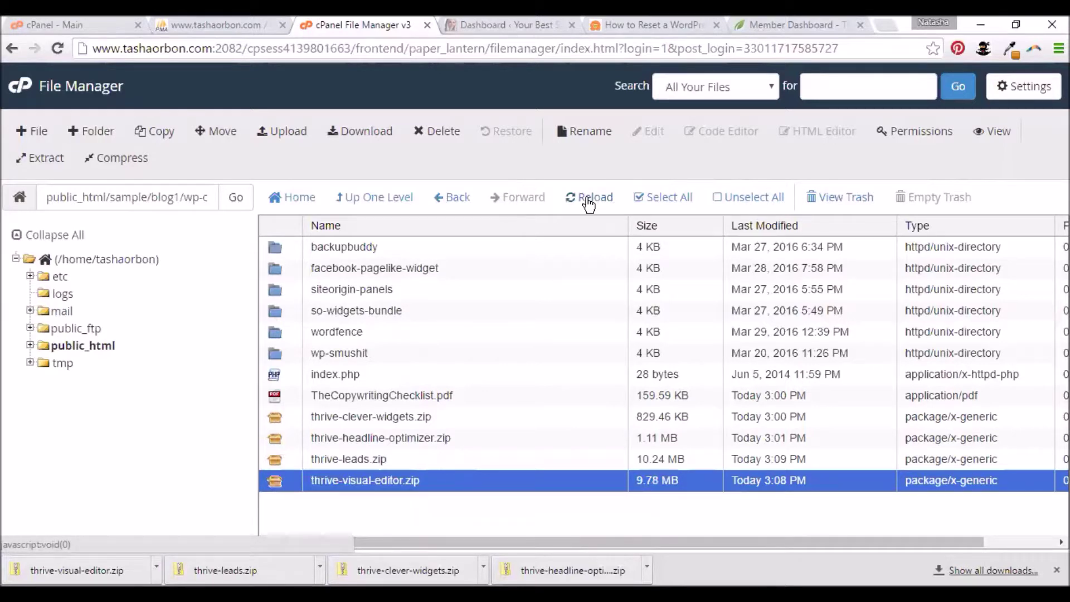
# Step: Reload the plugins listing to check the new Thrive folders, then go up to wp-content
pyautogui.click(589, 202)
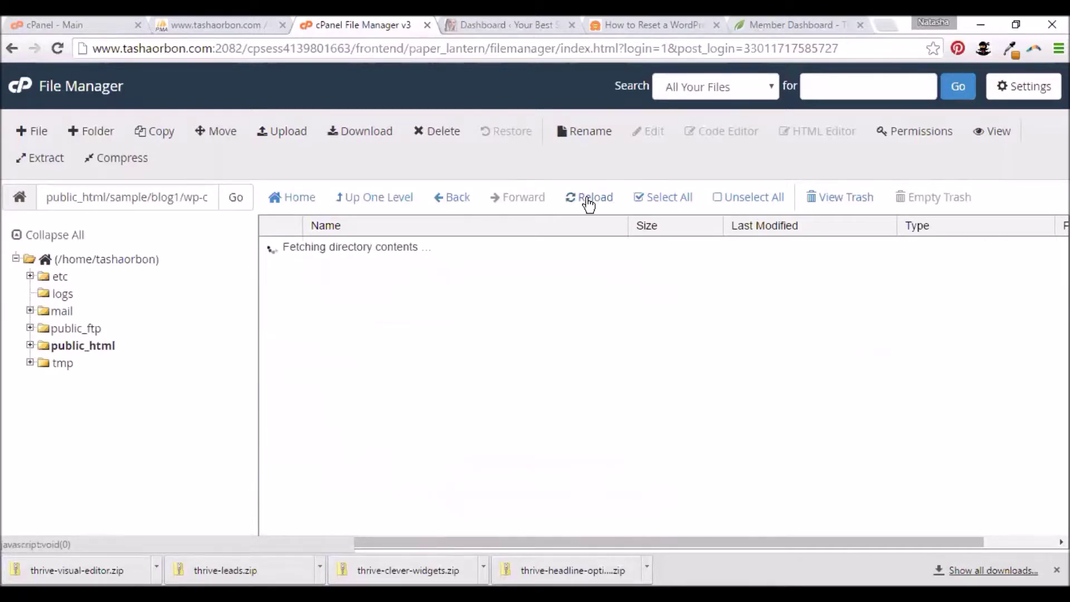
pyautogui.scroll(-2, 532, 279)
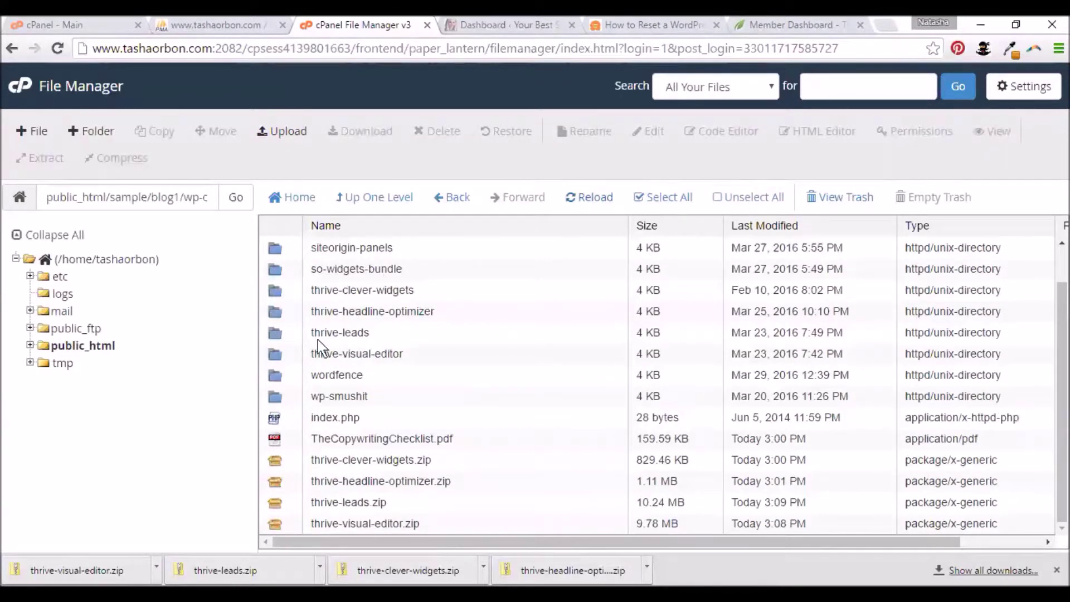
pyautogui.click(379, 205)
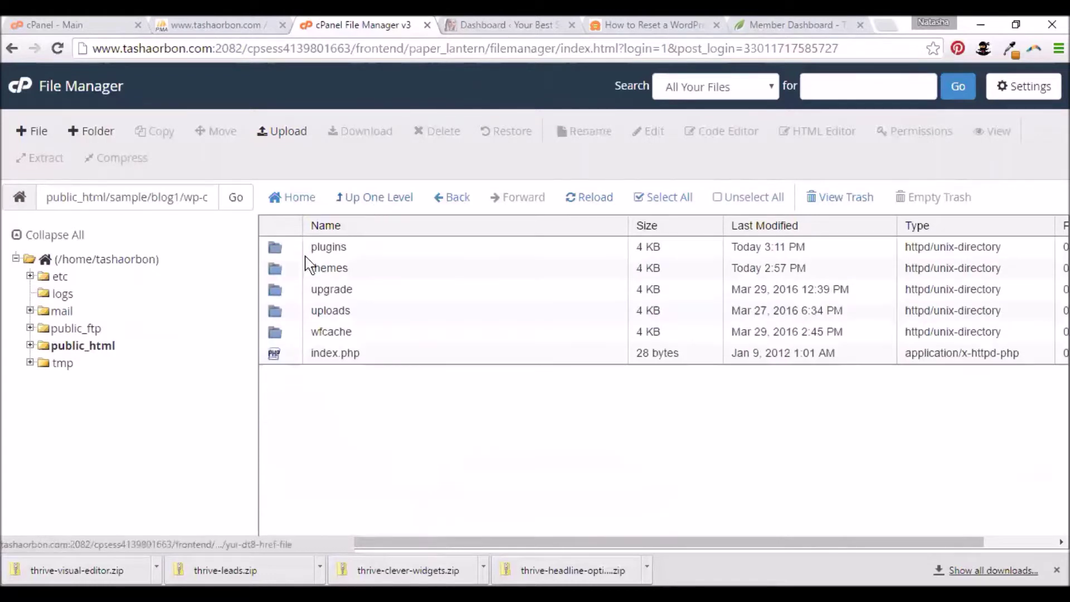
# Step: In the themes folder, extract ignition.zip and reload to show the new ignition folder
pyautogui.doubleClick(276, 270)
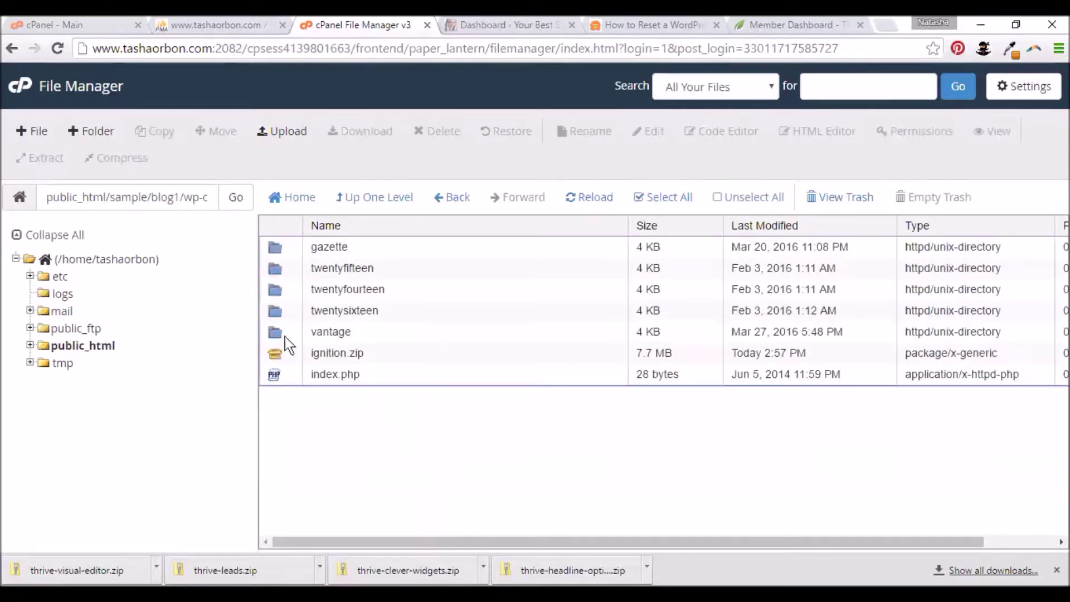
pyautogui.click(276, 355)
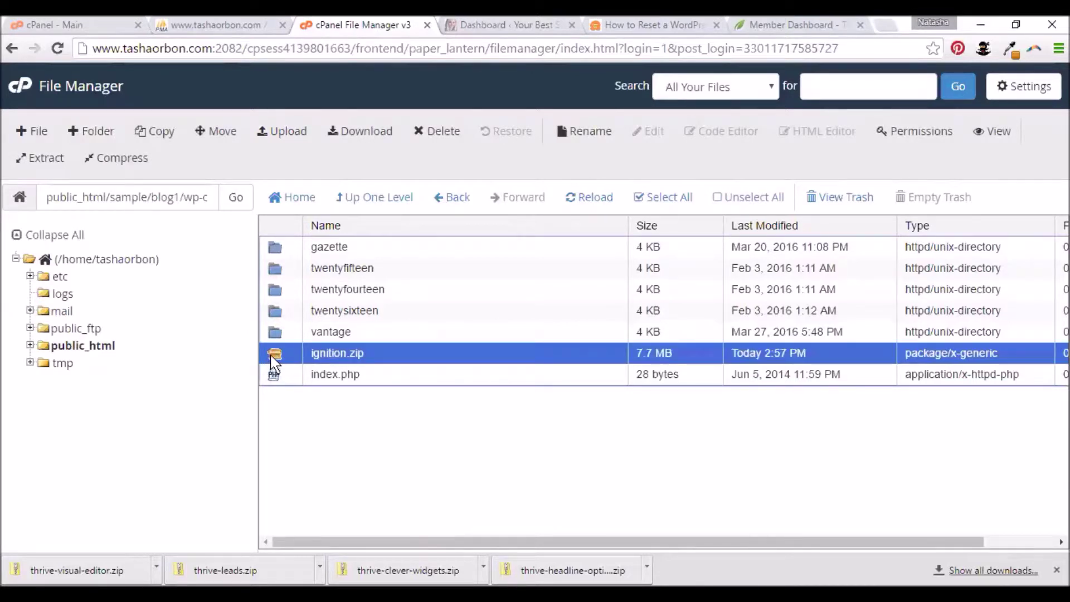
pyautogui.rightClick(272, 353)
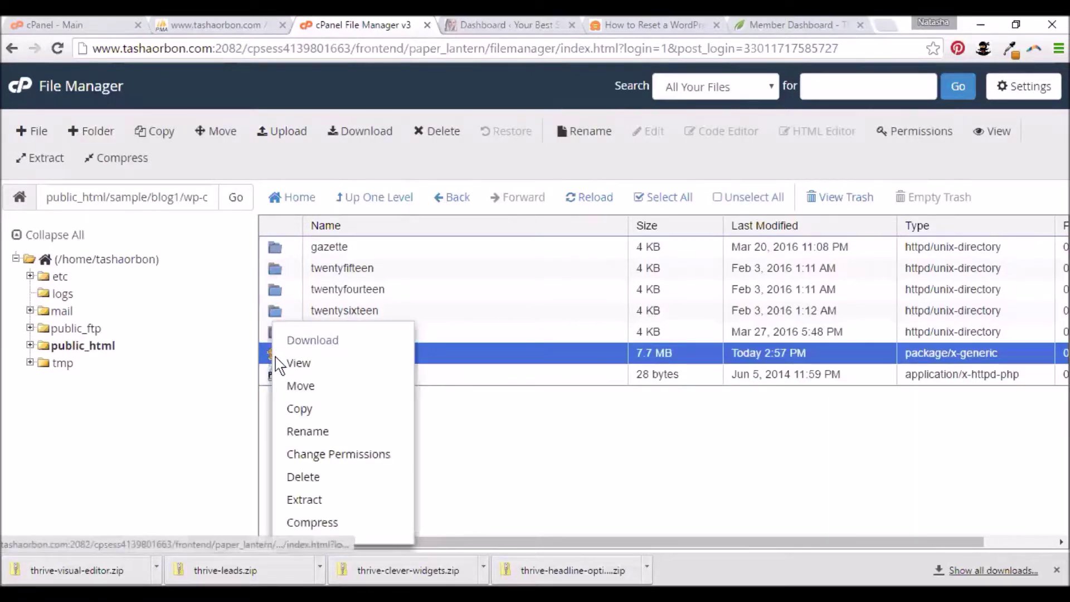
pyautogui.click(306, 501)
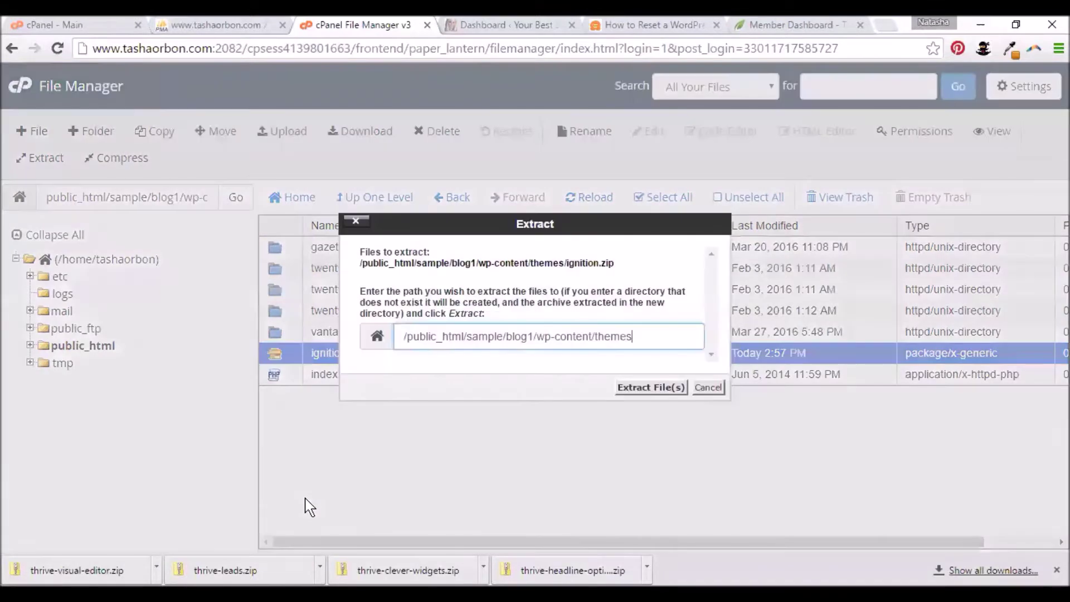
pyautogui.click(644, 389)
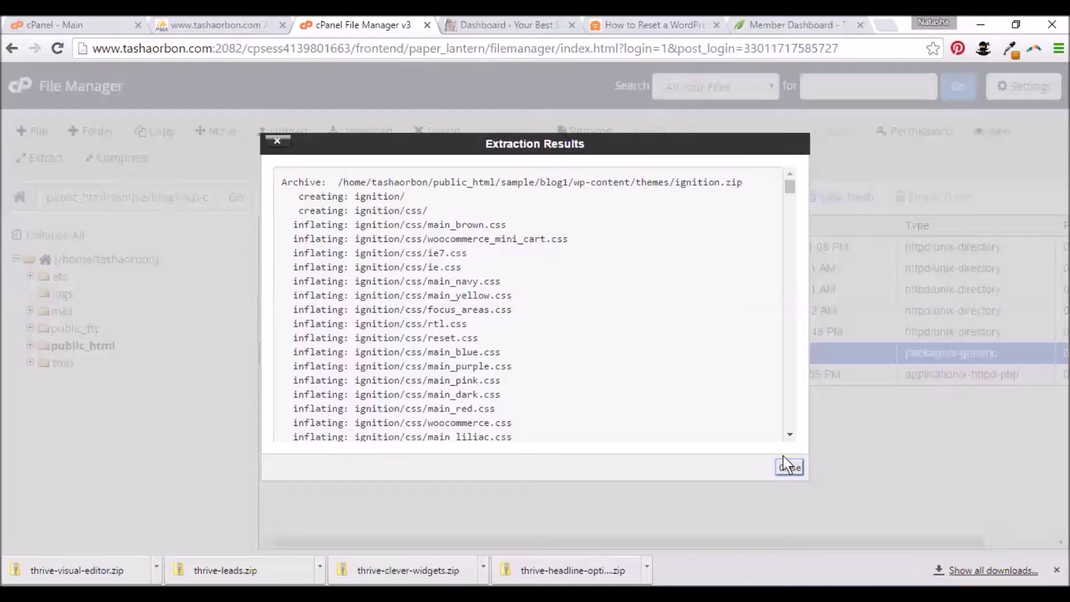
pyautogui.click(787, 466)
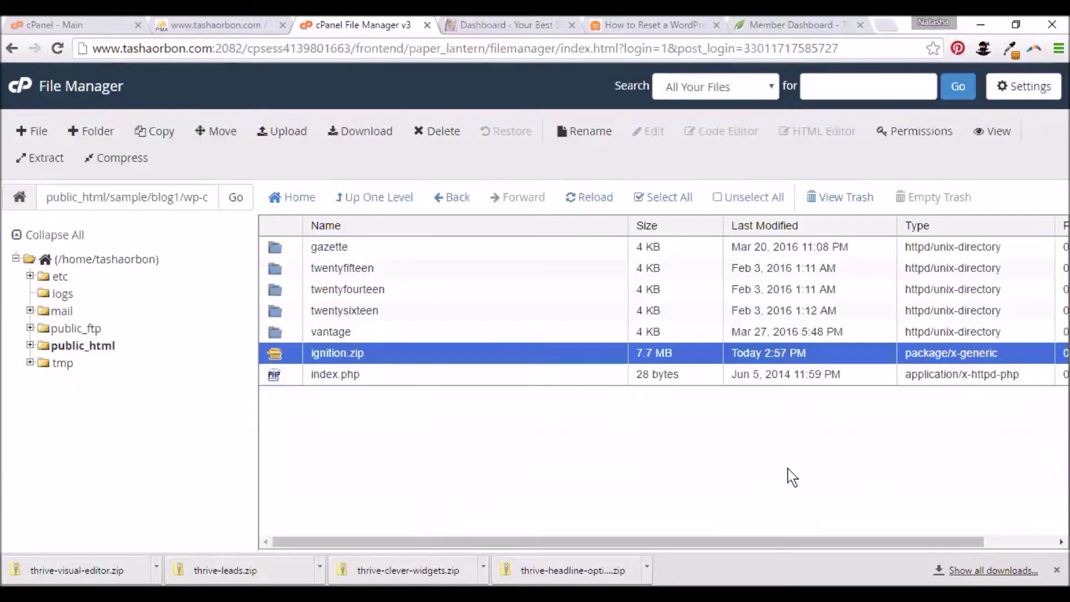
pyautogui.click(593, 199)
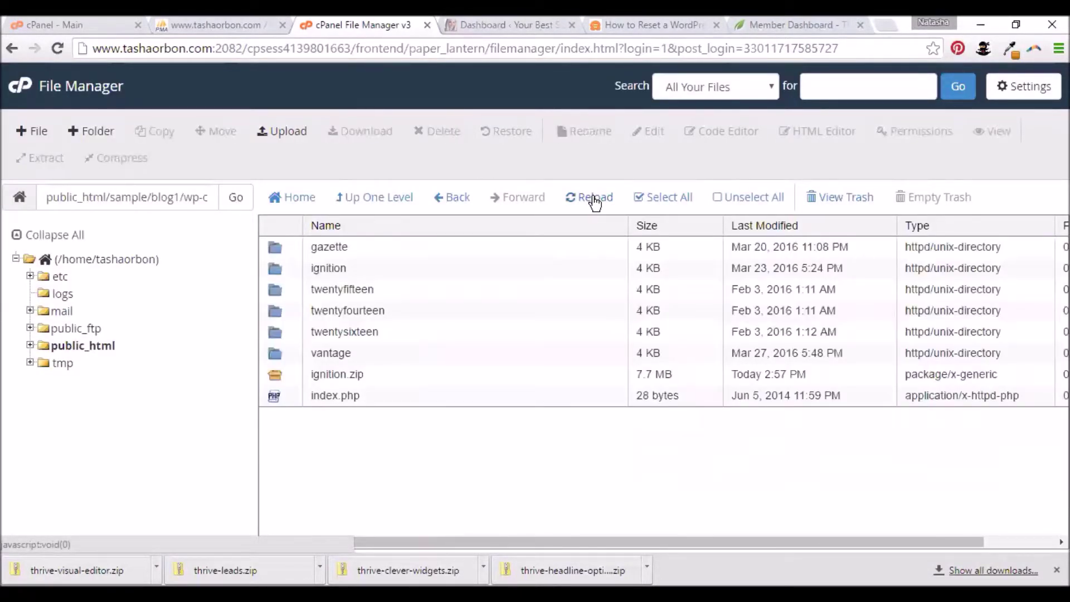
# Step: Switch to the WordPress tab, reload the Dashboard and dismiss the Facebook notification
pyautogui.click(466, 20)
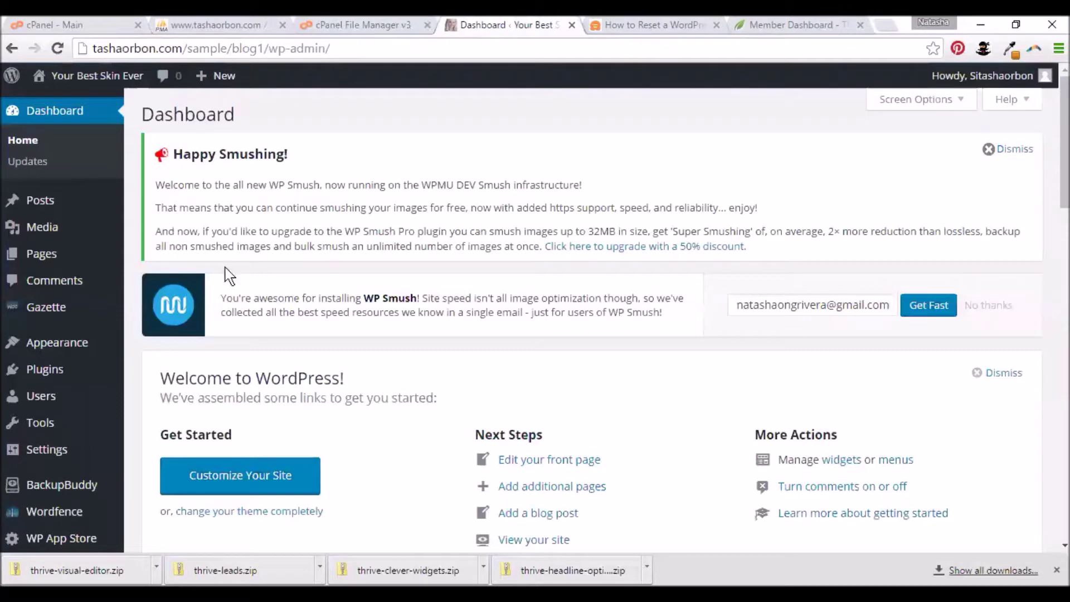
pyautogui.scroll(-3, 25, 312)
pyautogui.scroll(3, 28, 315)
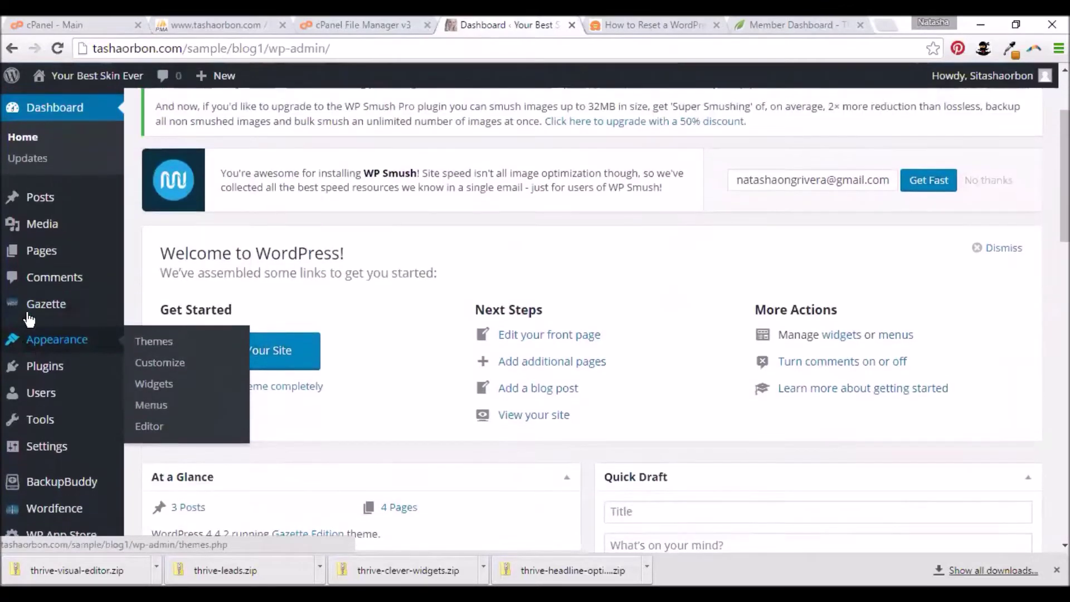
pyautogui.scroll(-5, 48, 357)
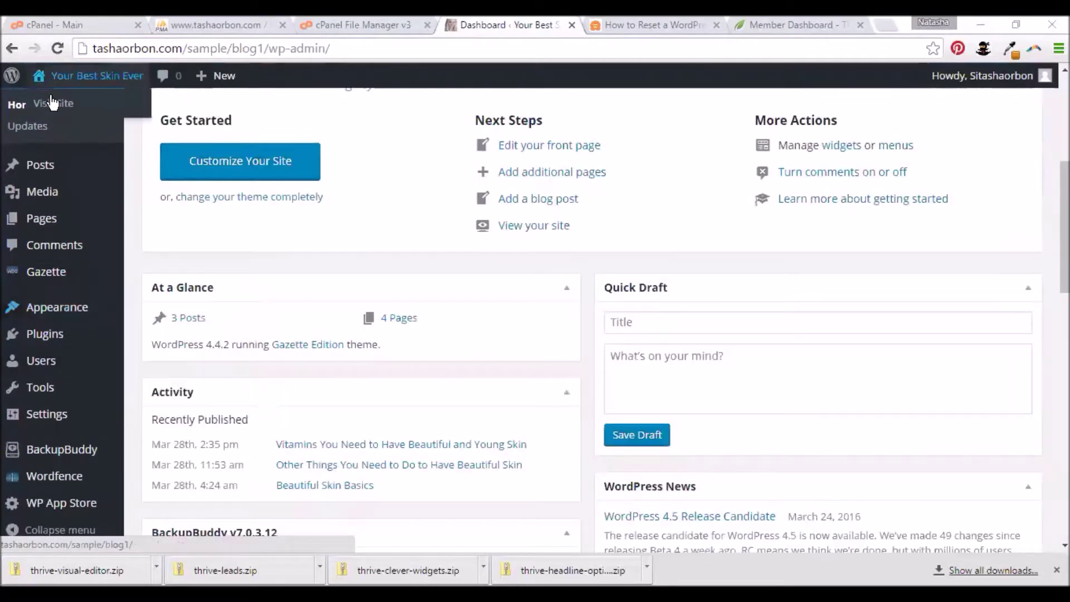
pyautogui.scroll(5, 17, 192)
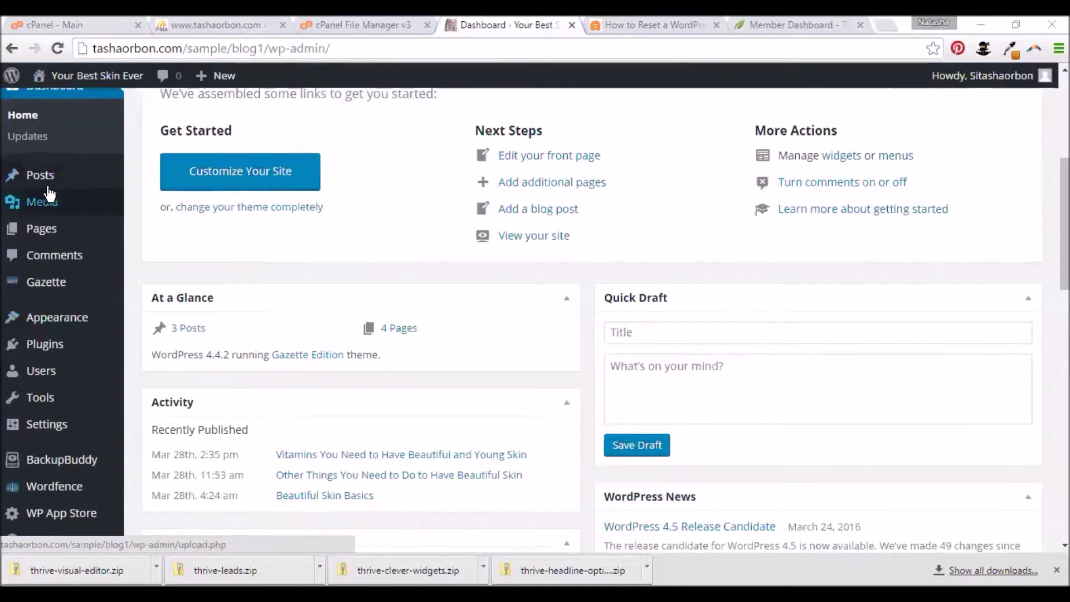
pyautogui.click(53, 113)
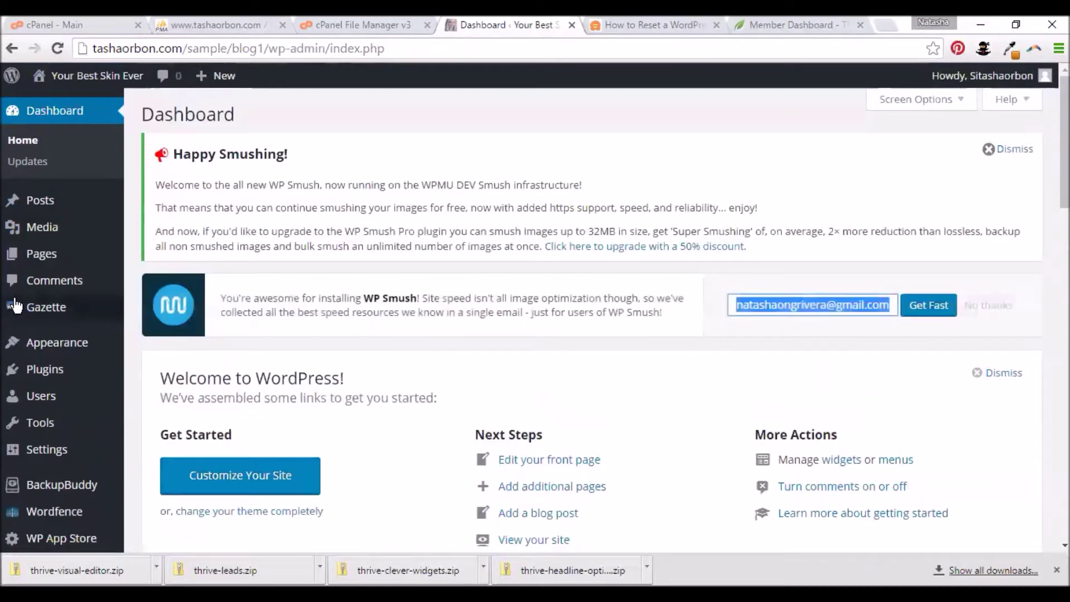
pyautogui.scroll(-4, 45, 296)
pyautogui.scroll(-10, 44, 295)
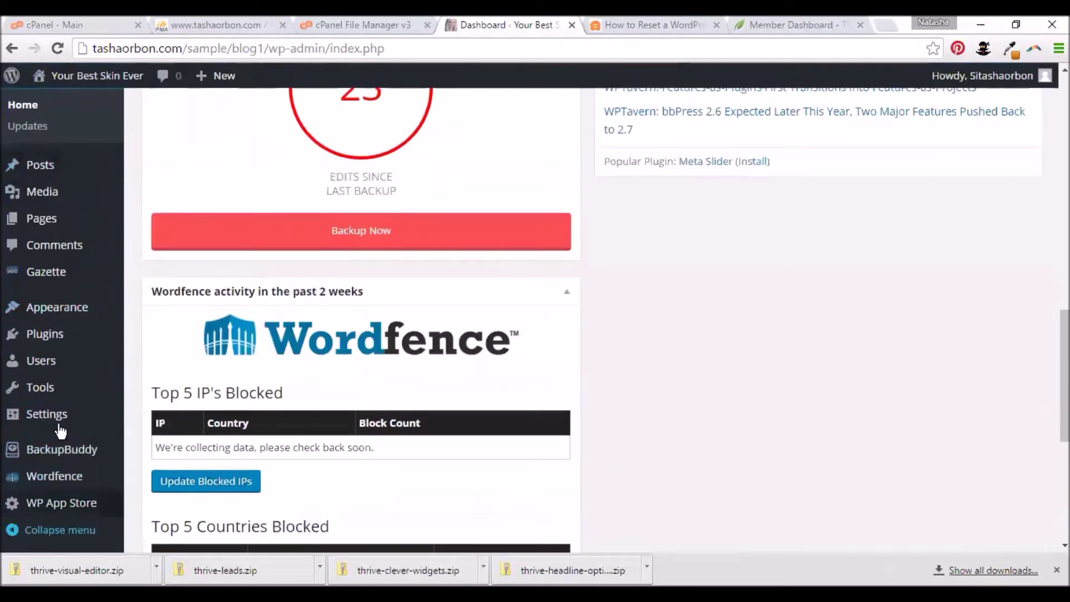
pyautogui.scroll(2, 46, 366)
pyautogui.scroll(3, 45, 366)
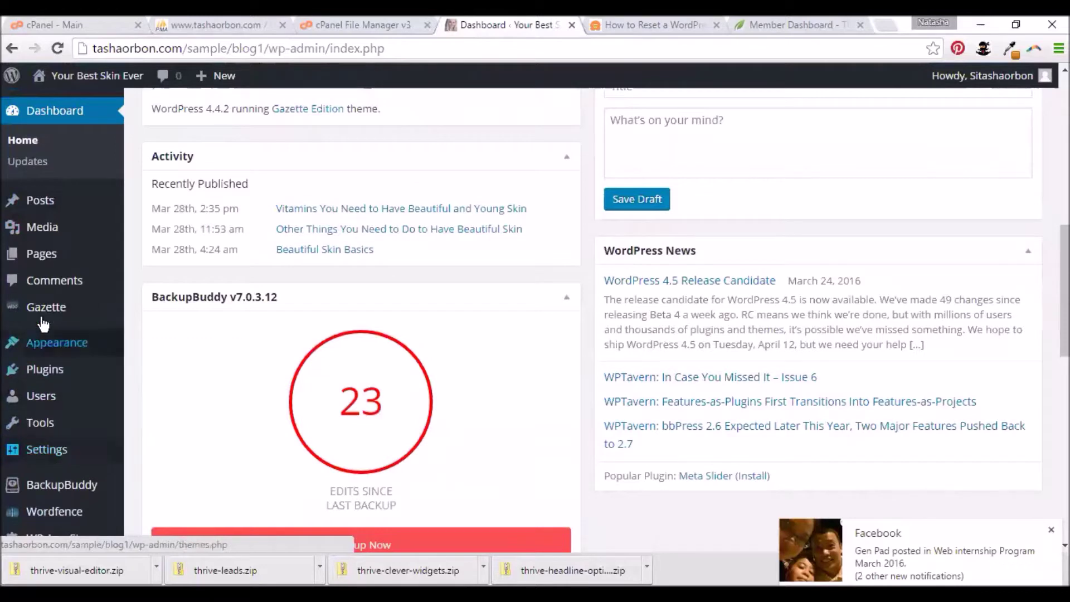
pyautogui.click(1051, 530)
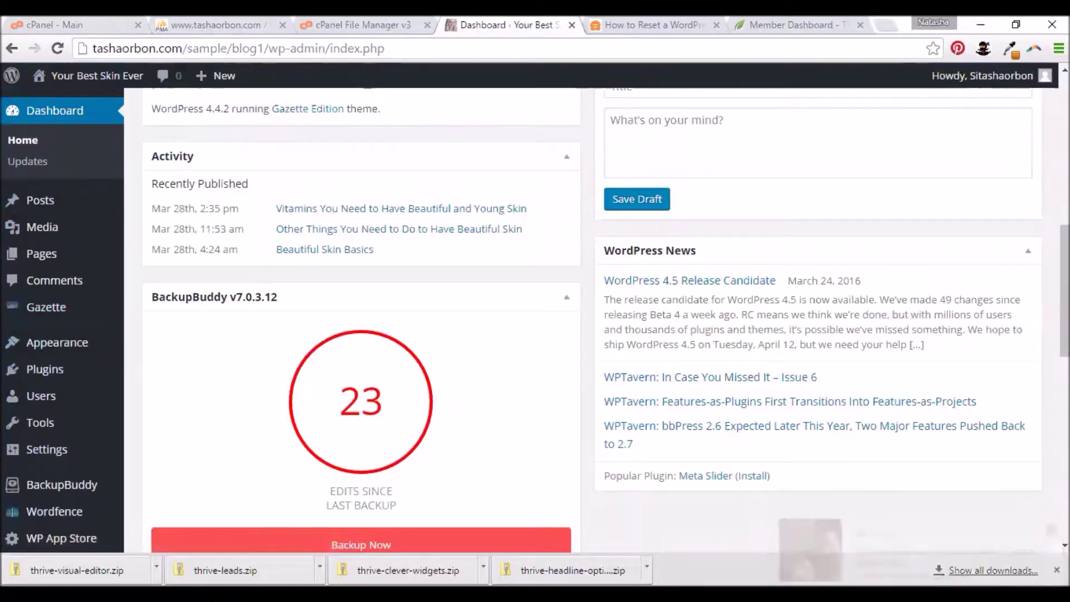
pyautogui.moveTo(57, 370)
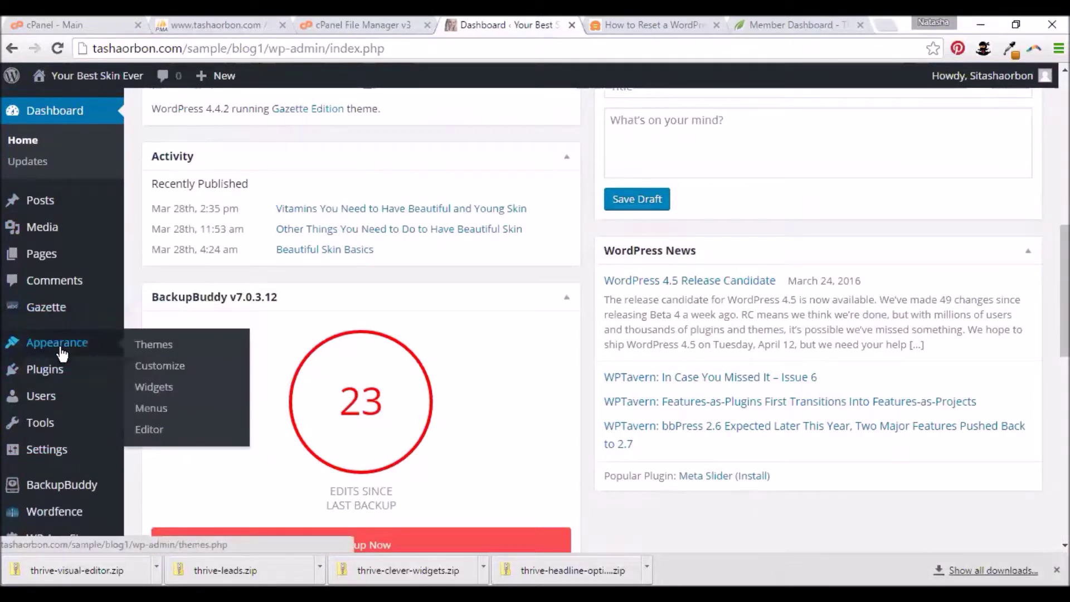
# Step: Live-preview the Ignition theme from the installed themes, scrolling through the whole site before closing it
pyautogui.click(145, 344)
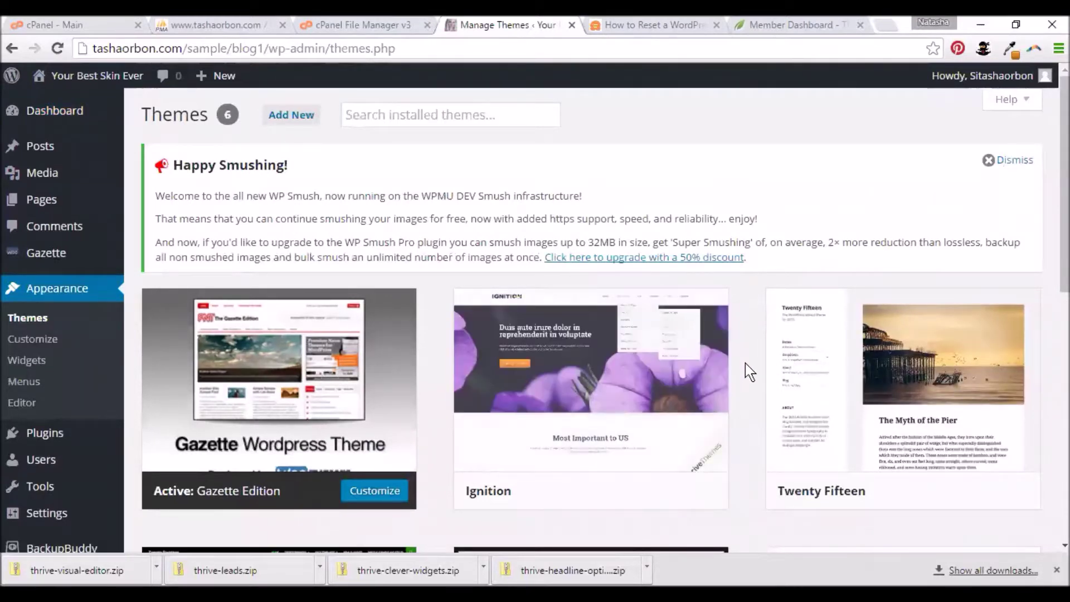
pyautogui.moveTo(624, 368)
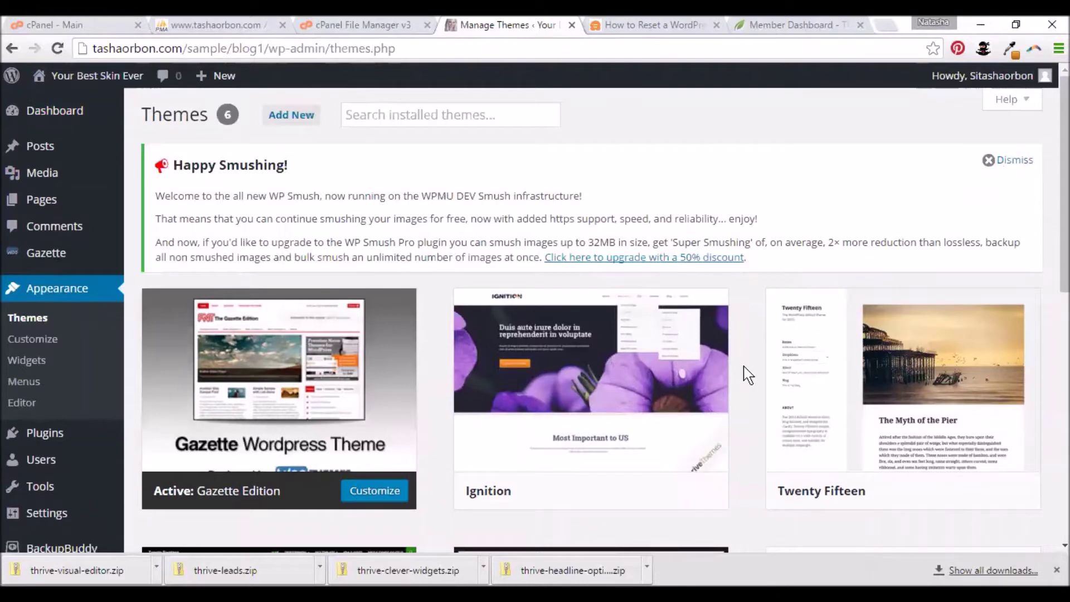
pyautogui.scroll(-2, 748, 375)
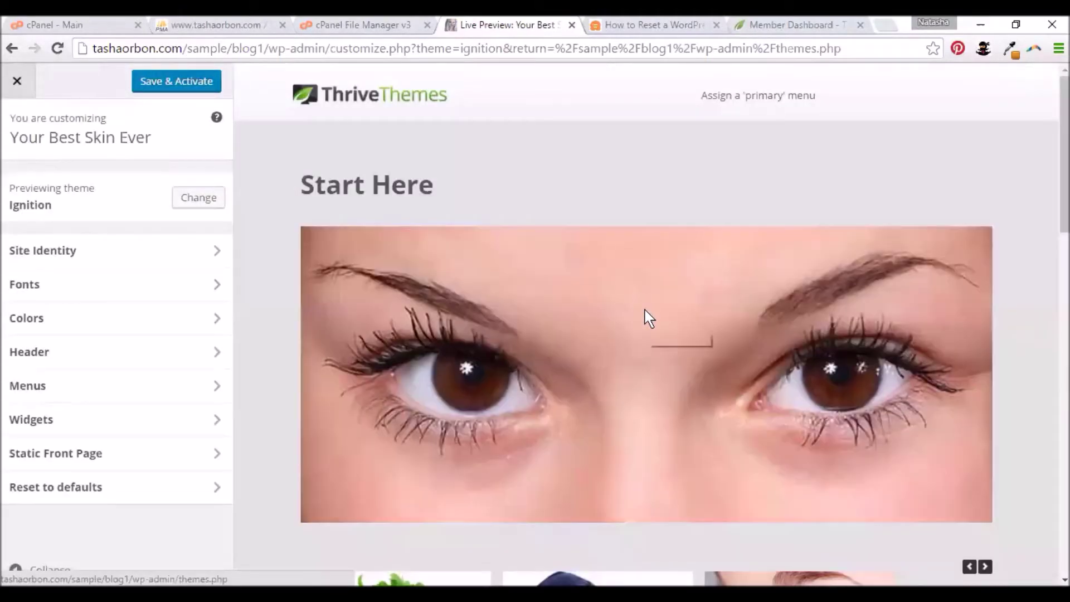
pyautogui.scroll(-2, 645, 313)
pyautogui.scroll(-10, 645, 318)
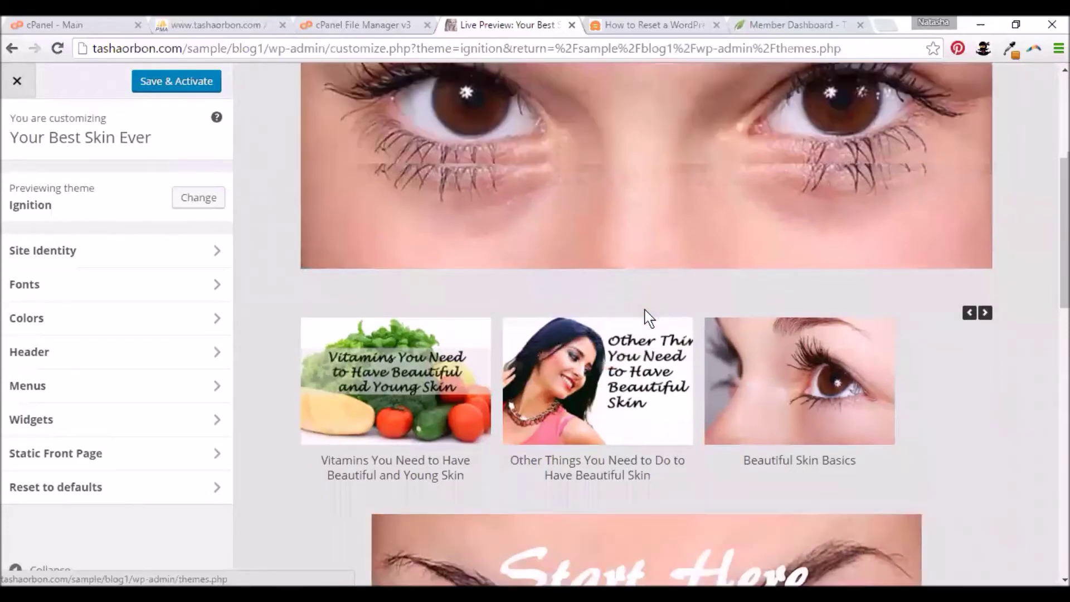
pyautogui.scroll(-5, 647, 315)
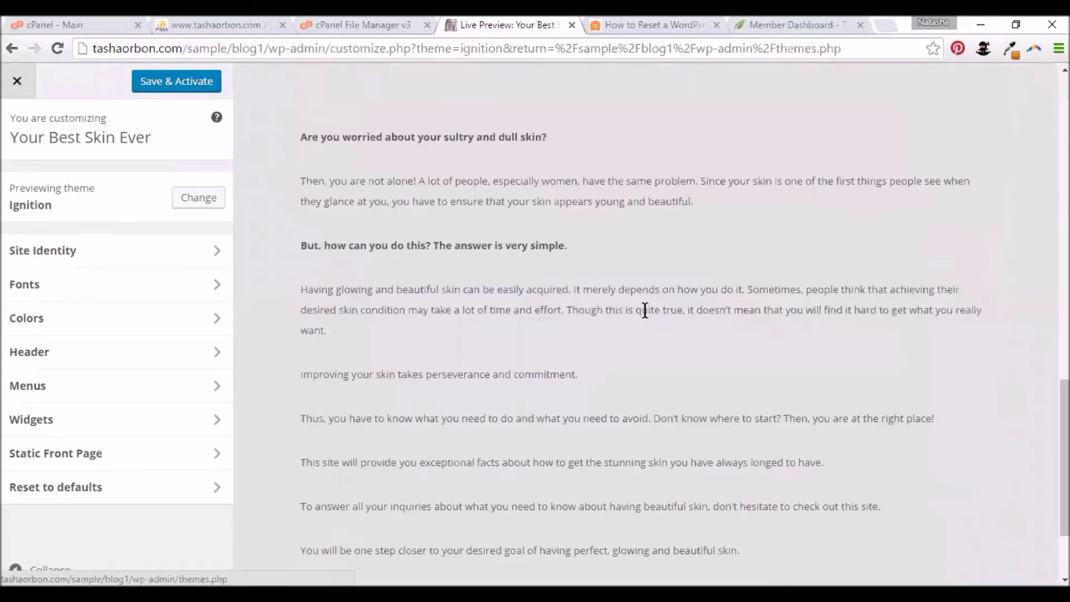
pyautogui.scroll(-2, 649, 311)
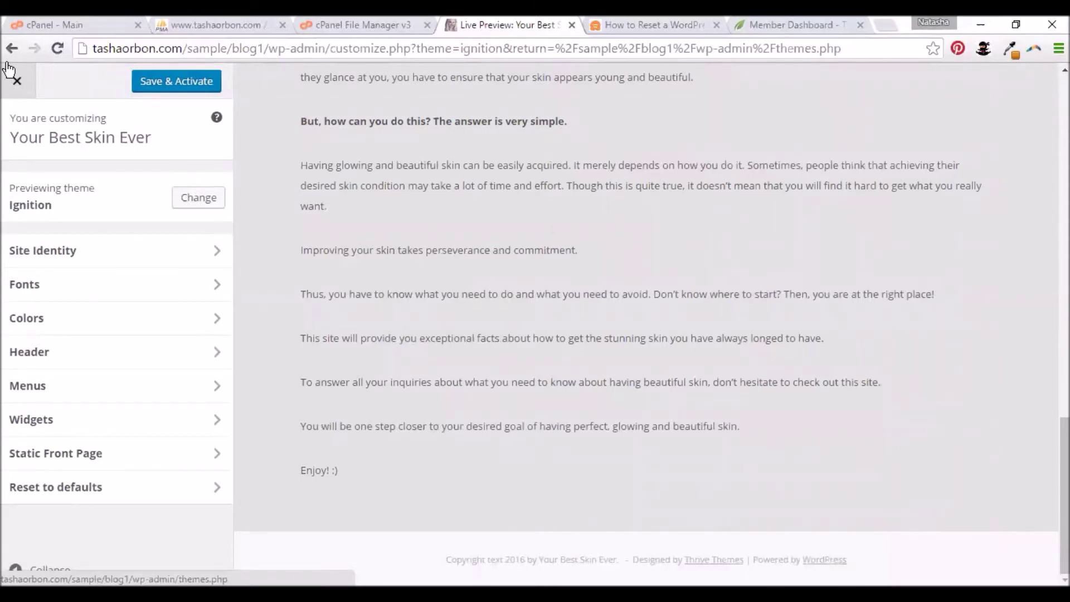
pyautogui.click(15, 83)
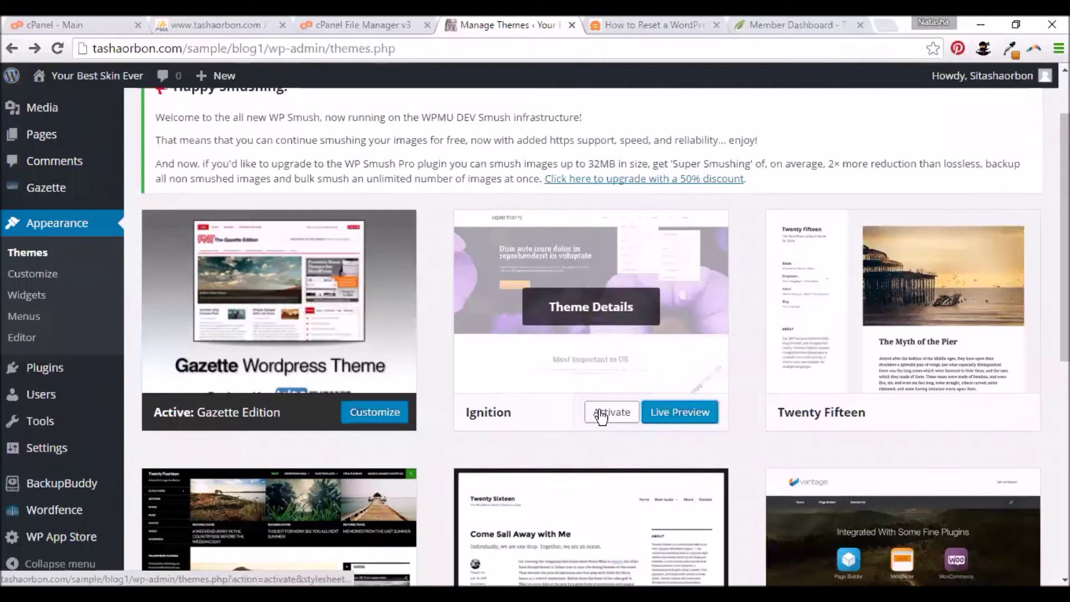
# Step: Activate the Ignition theme, replacing Gazette Edition, and move to the installed plugins list
pyautogui.click(601, 415)
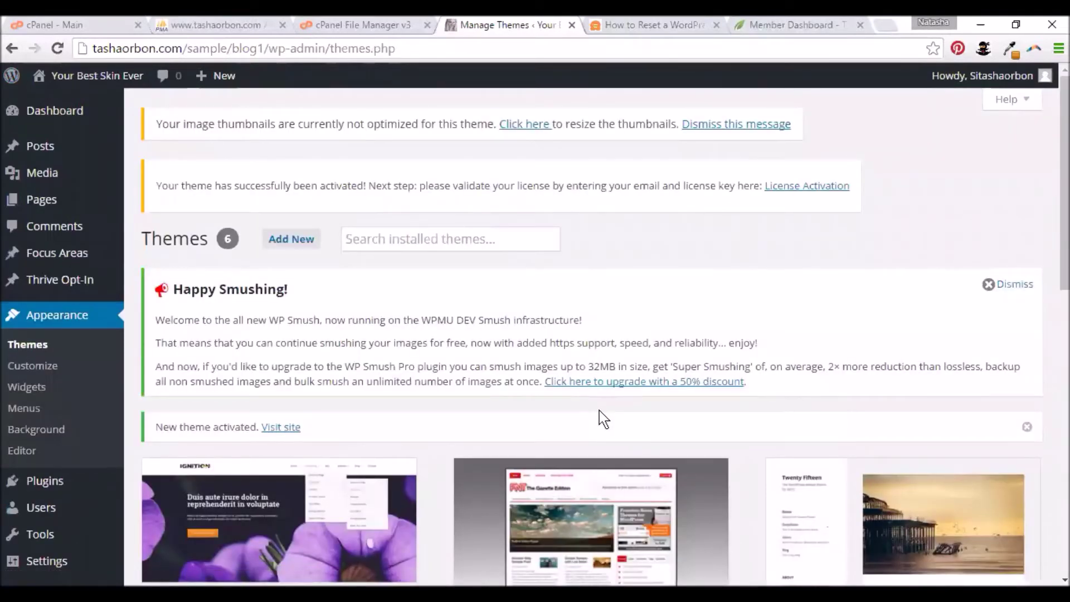
pyautogui.scroll(-4, 603, 419)
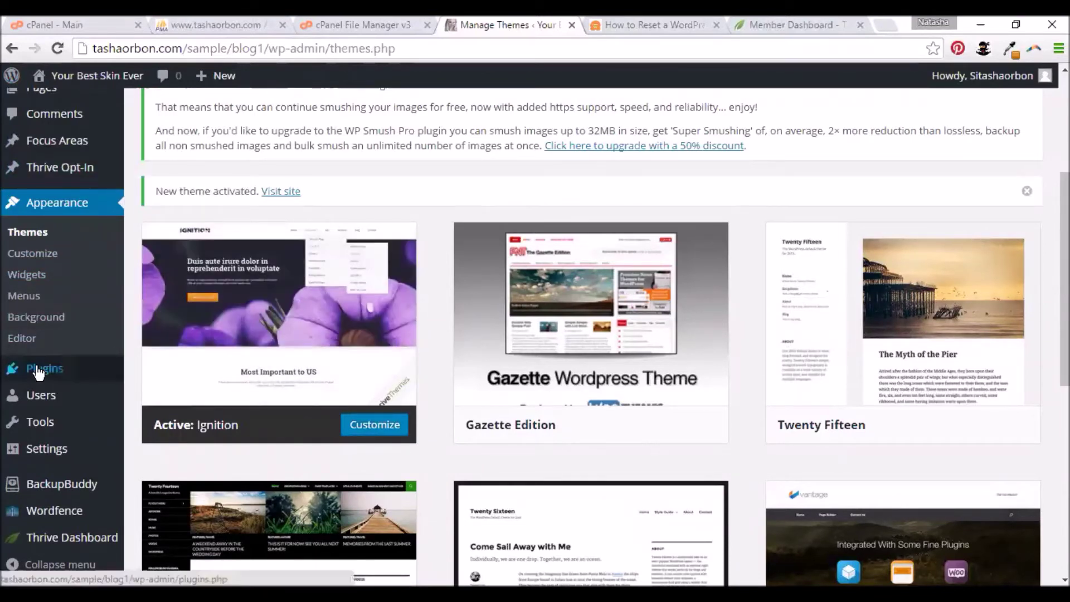
pyautogui.moveTo(40, 374)
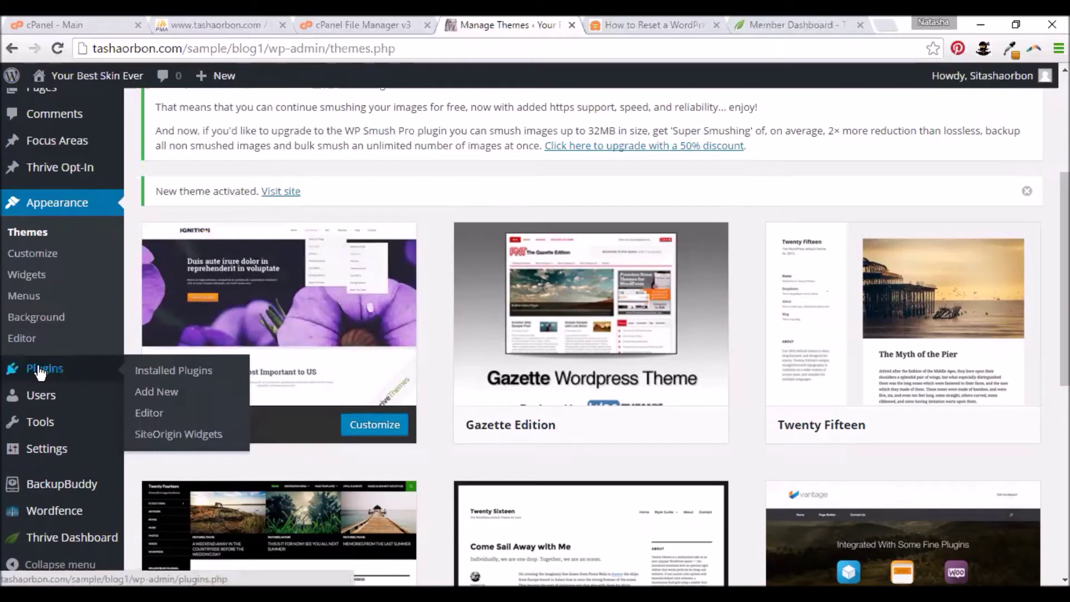
pyautogui.click(41, 372)
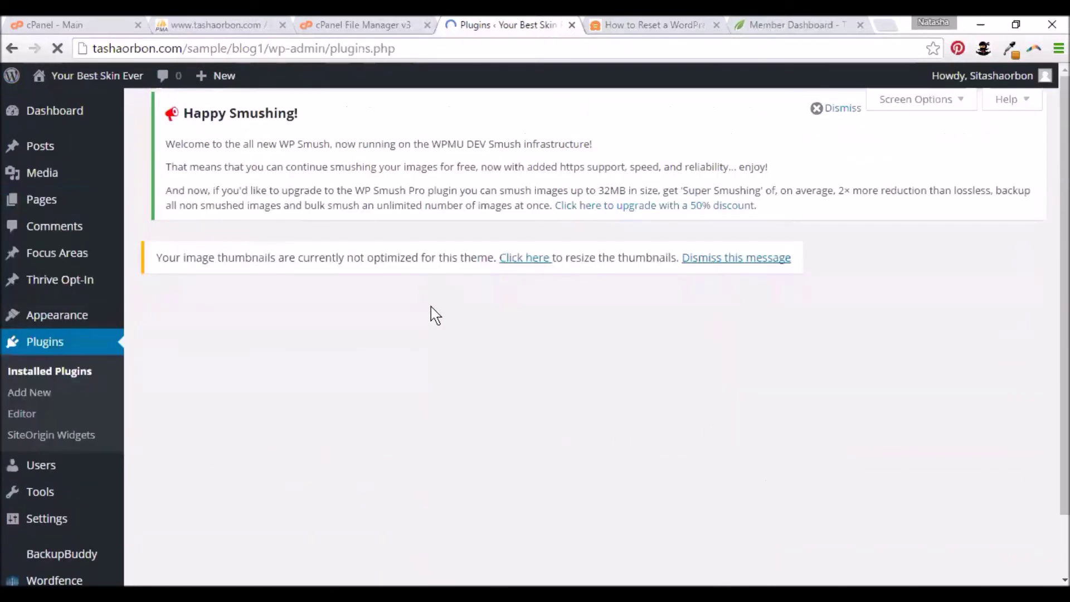
# Step: Select Thrive Clever Widgets, Thrive Headline Optimizer, Thrive Leads and Thrive Visual Editor
pyautogui.scroll(-4, 431, 307)
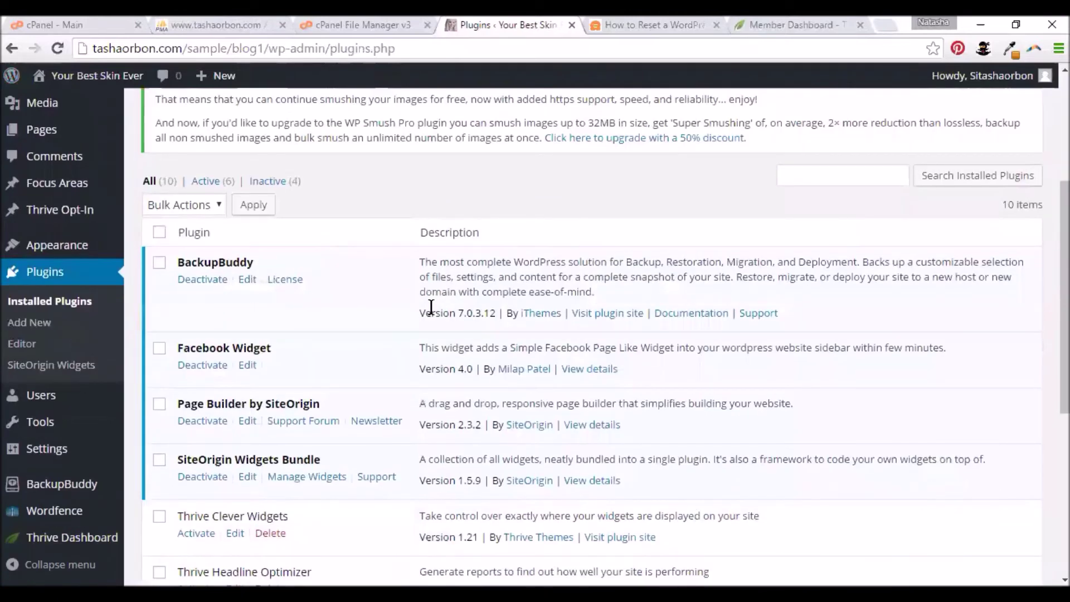
pyautogui.scroll(-4, 431, 307)
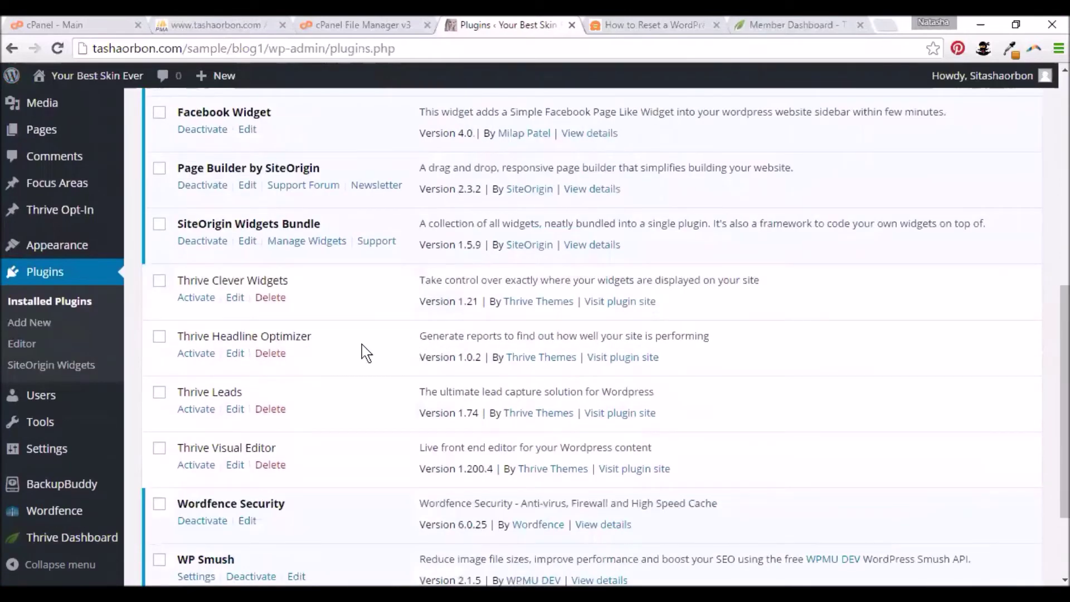
pyautogui.click(160, 283)
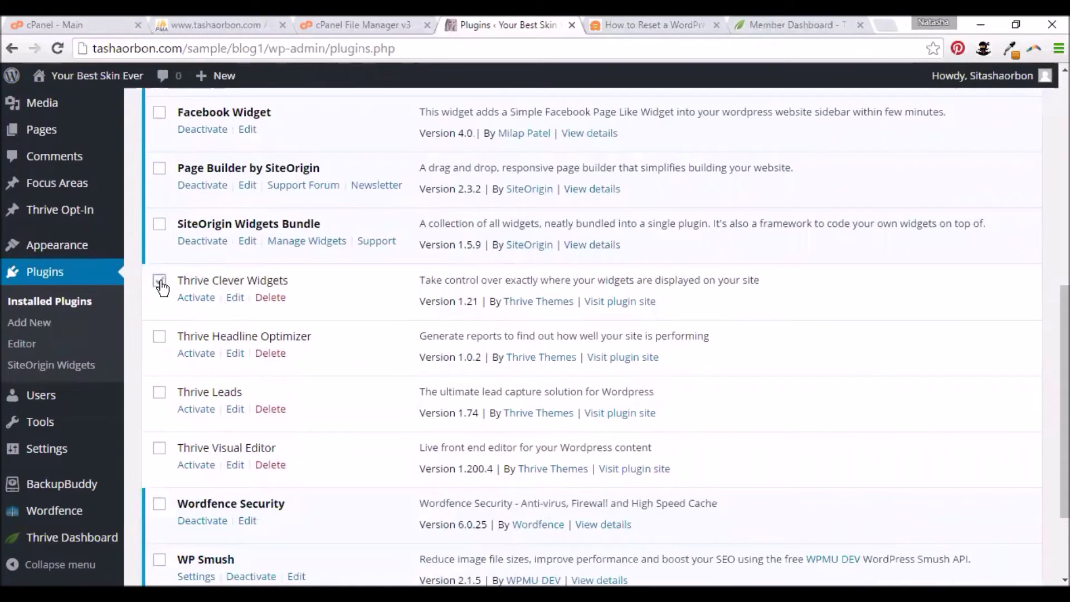
pyautogui.click(160, 338)
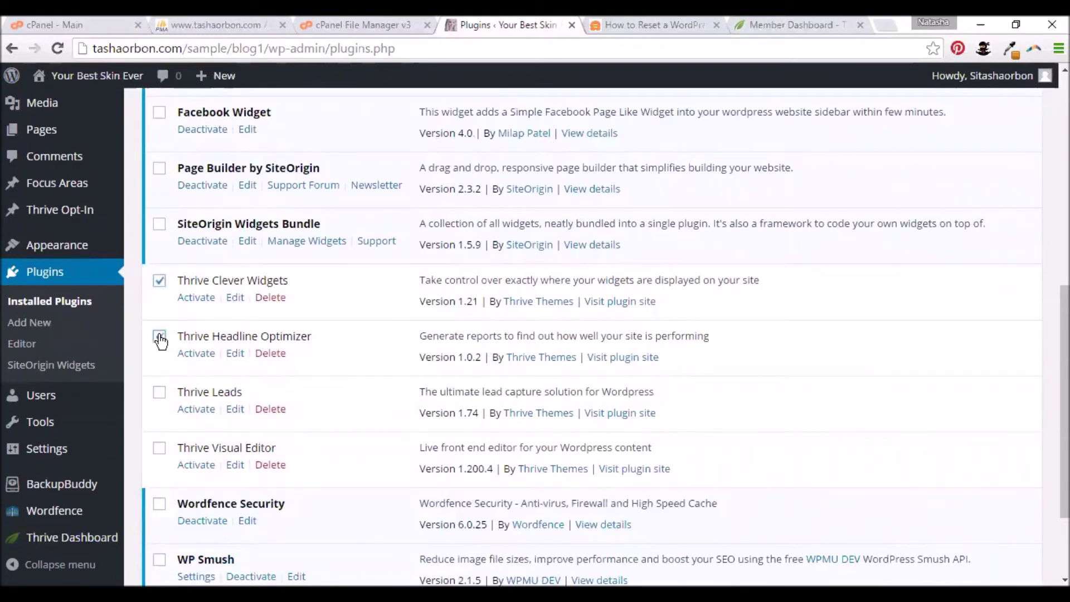
pyautogui.click(160, 394)
pyautogui.click(160, 449)
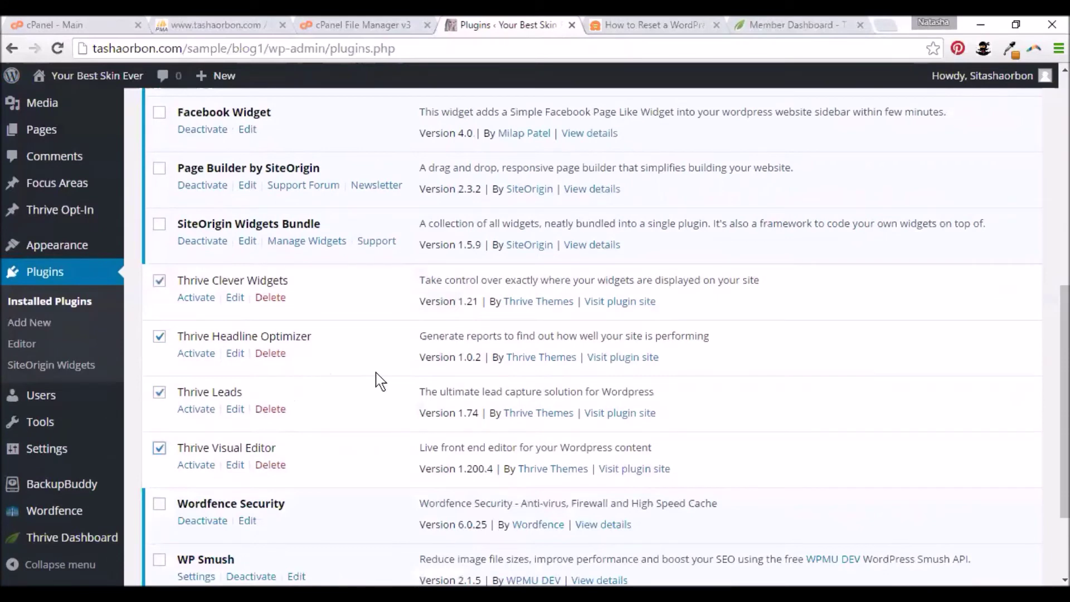
# Step: Bulk-activate the four selected Thrive plugins with the Activate bulk action
pyautogui.scroll(8, 376, 373)
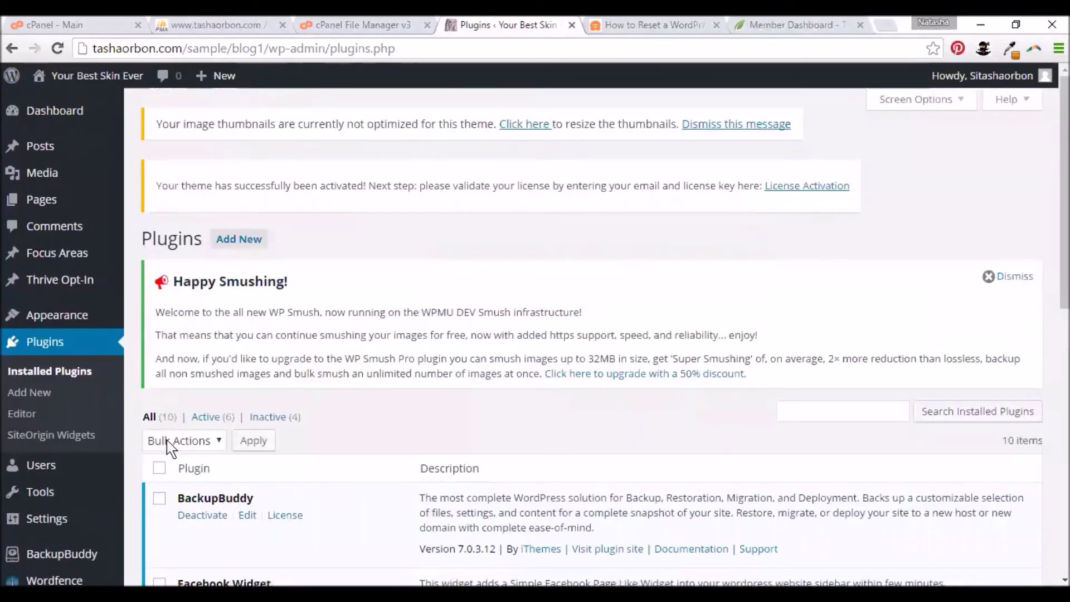
pyautogui.click(170, 440)
pyautogui.click(174, 475)
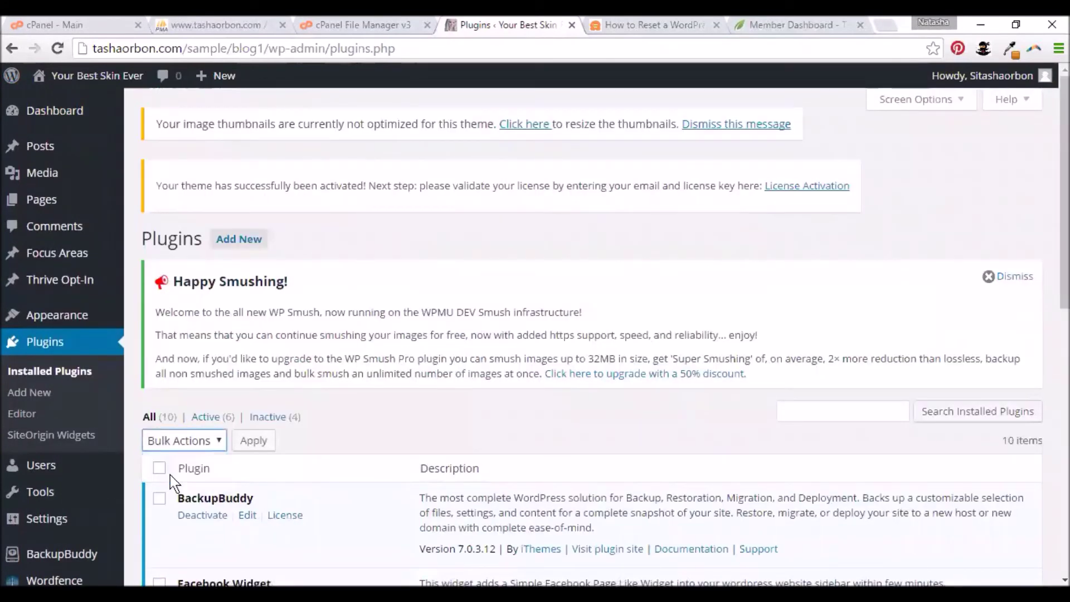
pyautogui.click(252, 441)
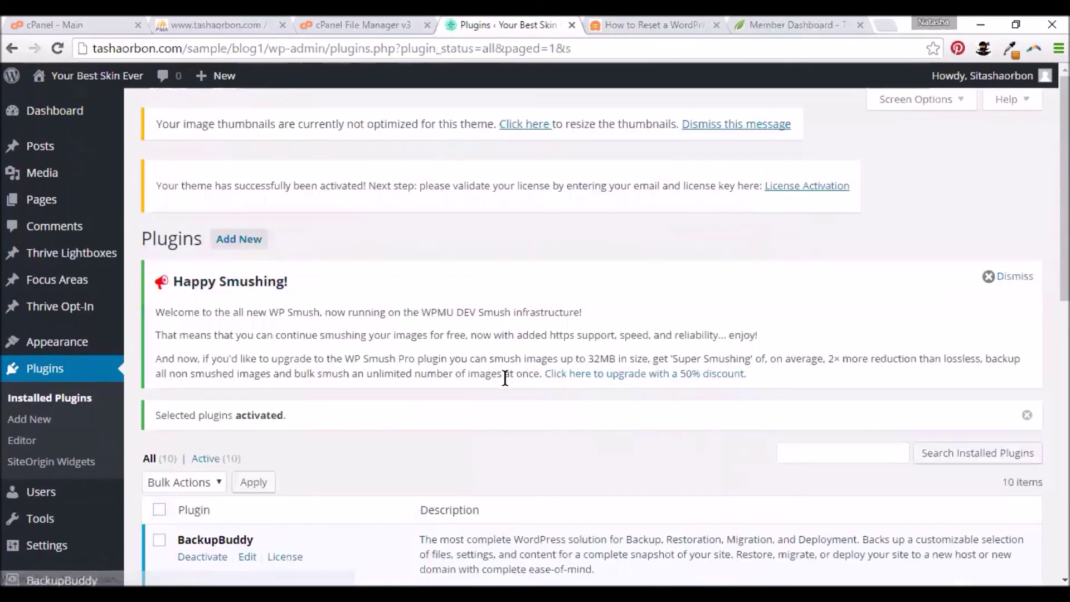
pyautogui.scroll(-7, 505, 378)
pyautogui.scroll(-3, 510, 387)
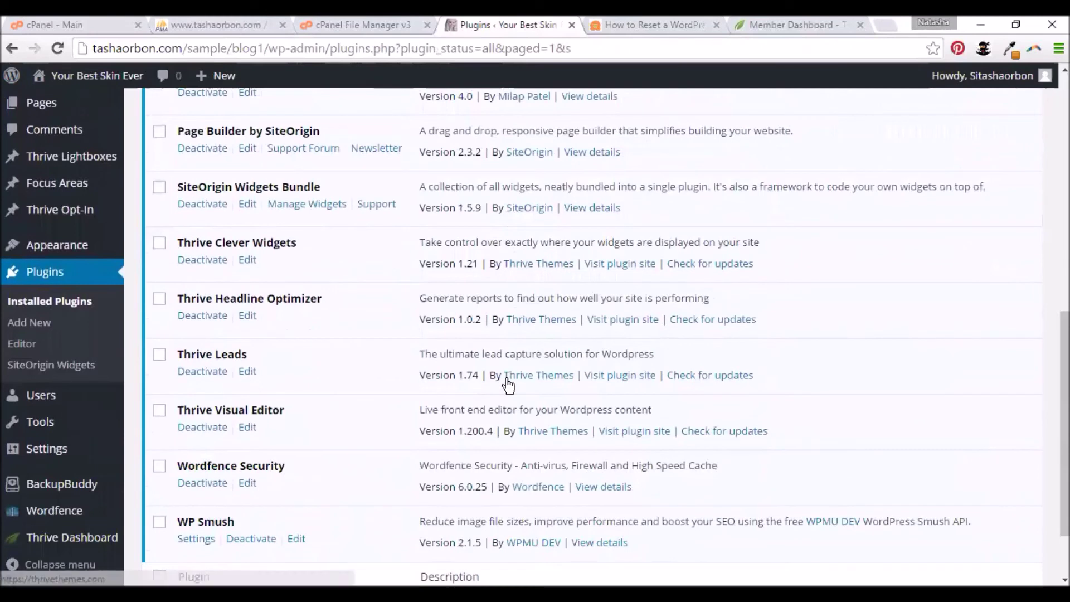